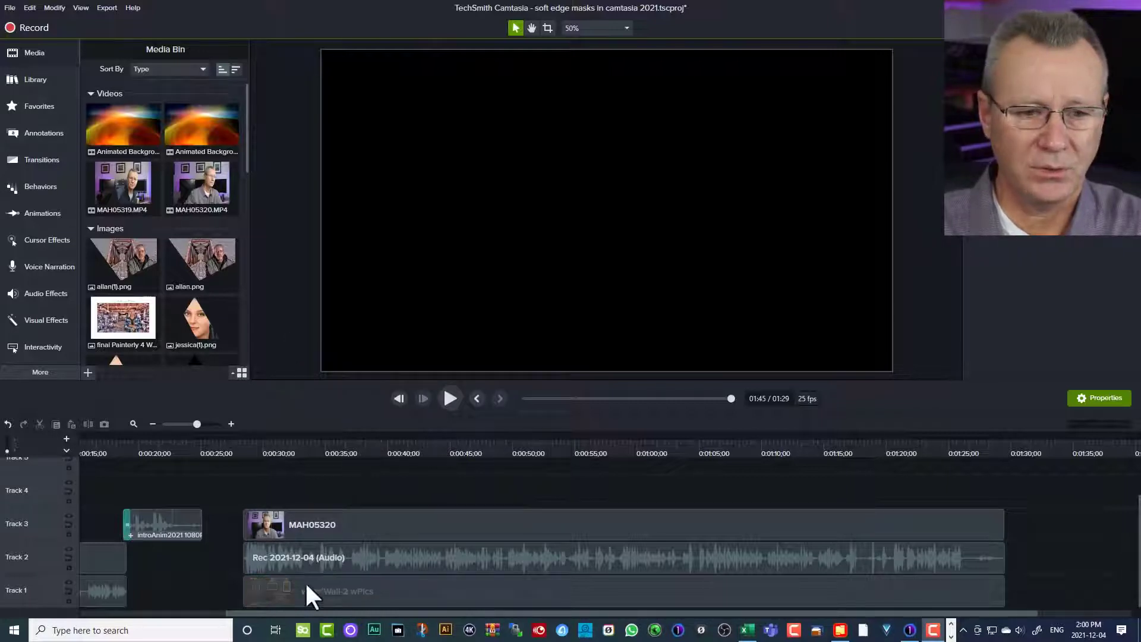
# - Hide Track 3 to check the wood-wall background, then show the MAH05320 presenter again at 0:33
pyautogui.click(68, 515)
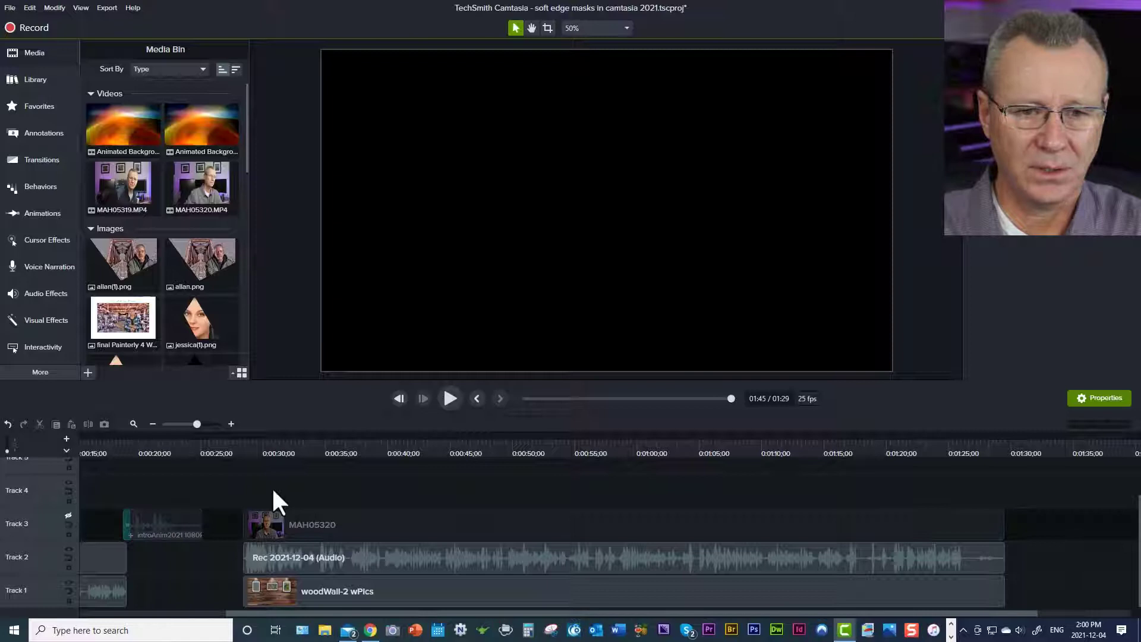
pyautogui.click(303, 456)
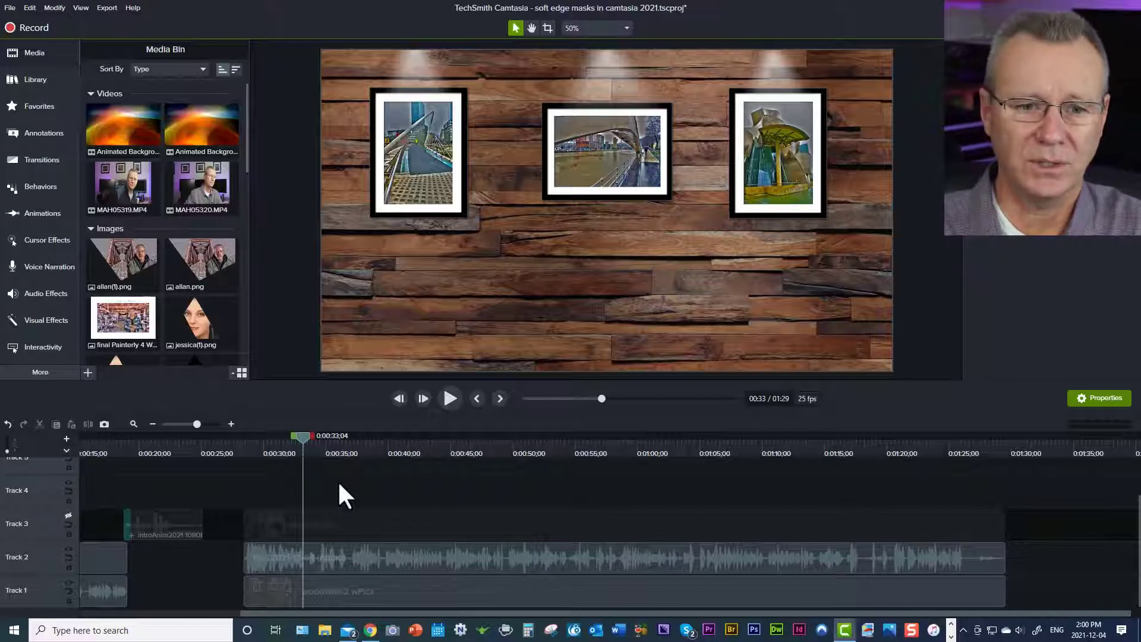
pyautogui.click(68, 516)
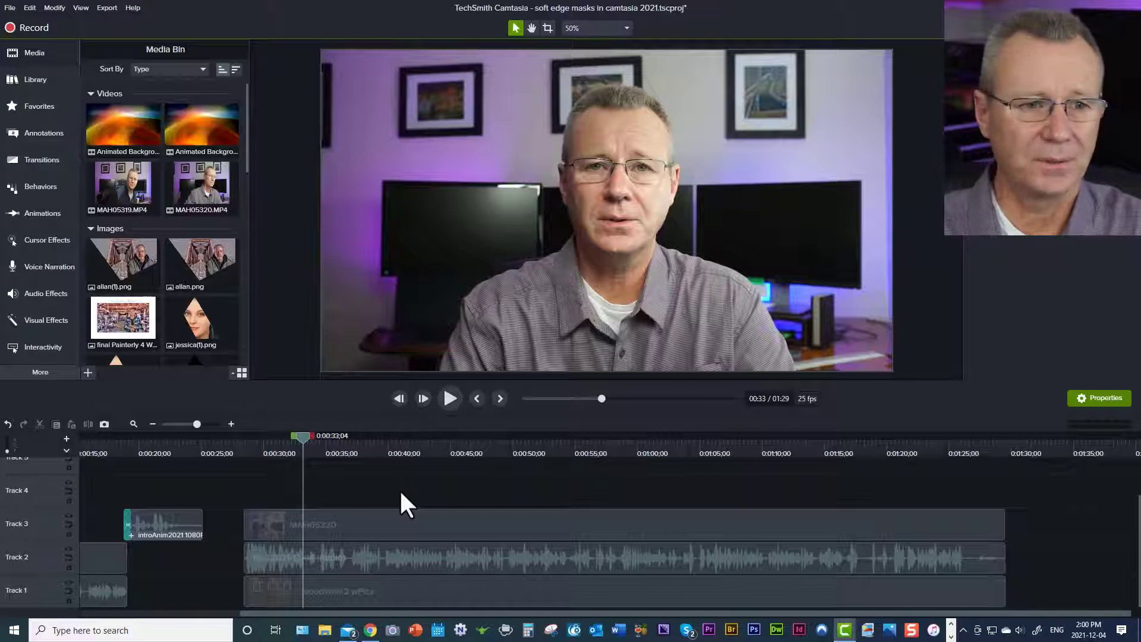
# - Add an ellipse shape on Track 4 above the presenter video and enlarge it into a circle
pyautogui.click(46, 133)
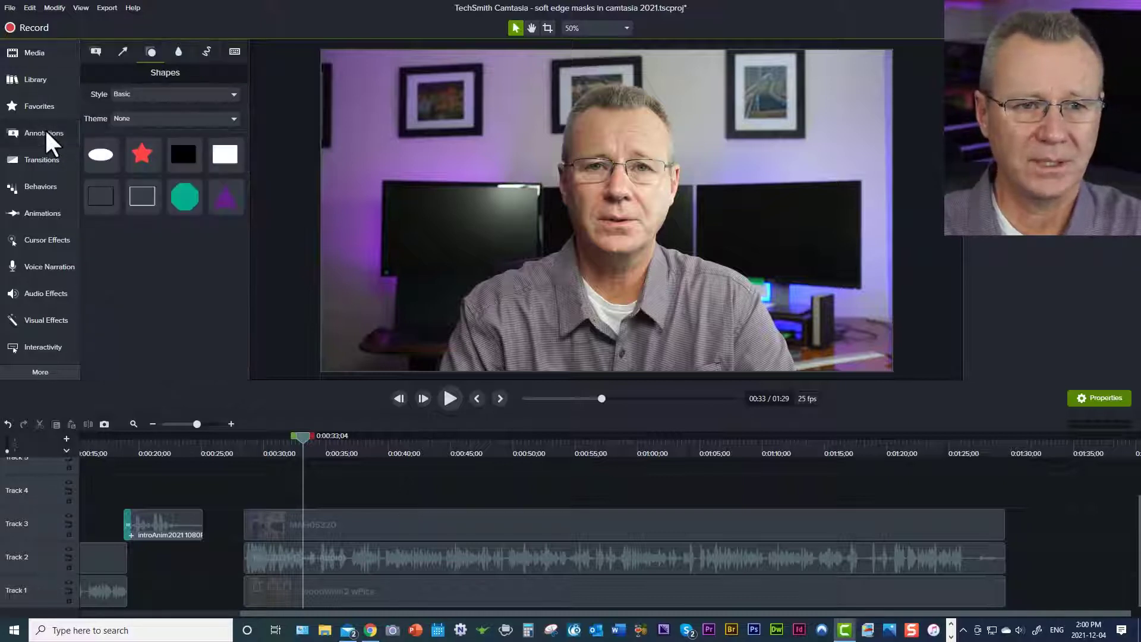
pyautogui.moveTo(101, 154); pyautogui.dragTo(1005, 503)
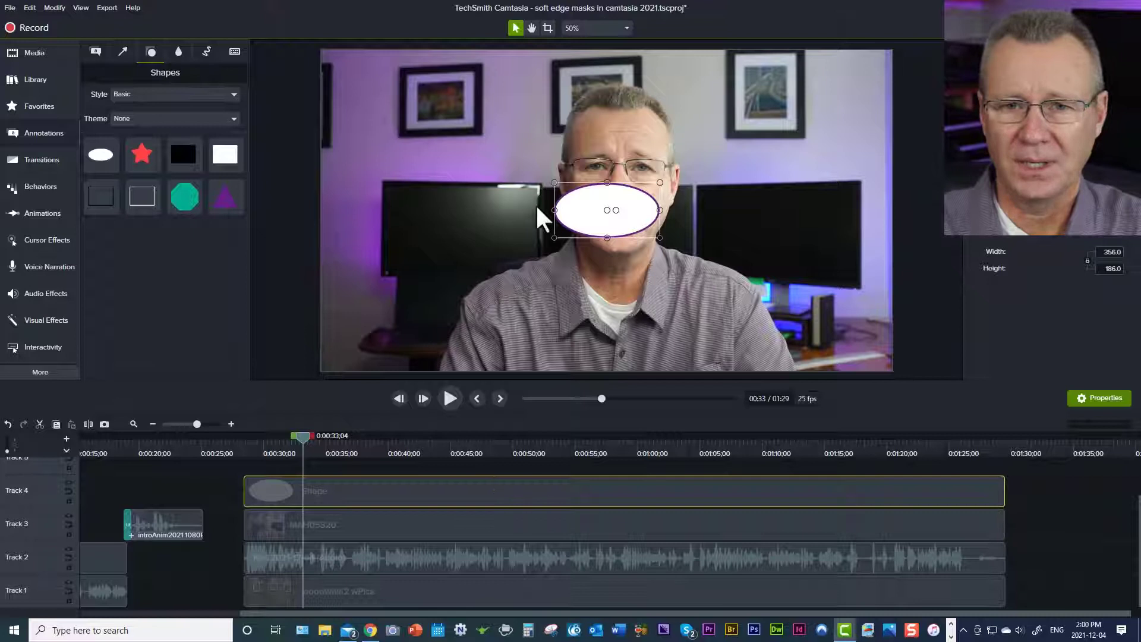
pyautogui.moveTo(554, 182); pyautogui.dragTo(481, 56)
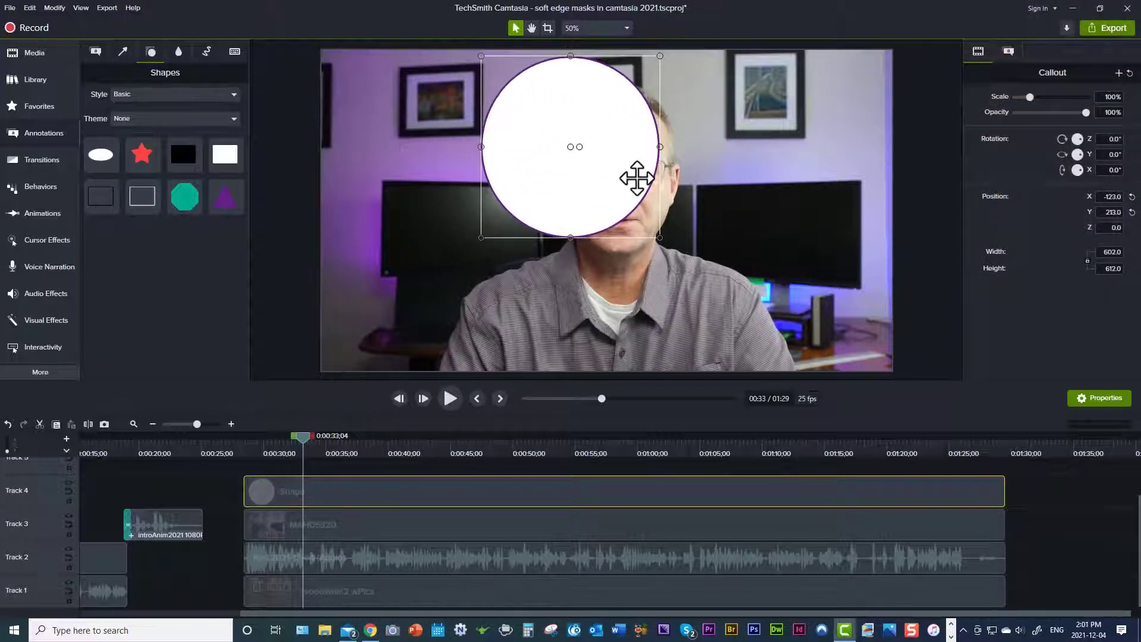
# - Set the circle's outline opacity to 0% and fill to 47%, then center it over the head
pyautogui.click(1008, 51)
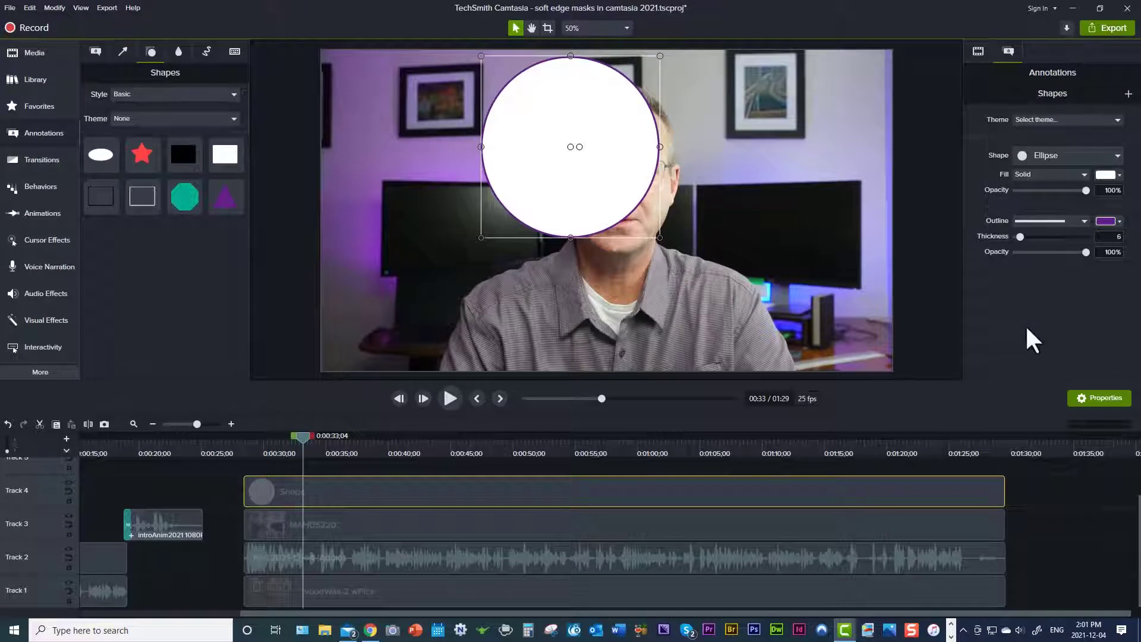
pyautogui.moveTo(1086, 252); pyautogui.dragTo(1015, 253)
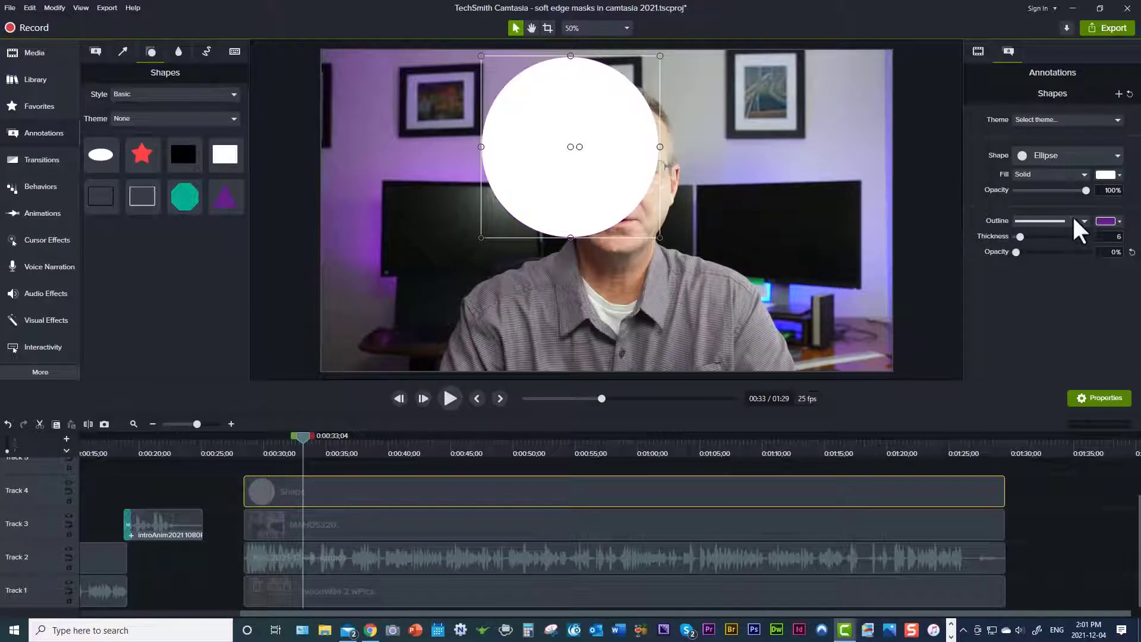
pyautogui.moveTo(1086, 190); pyautogui.dragTo(1050, 195)
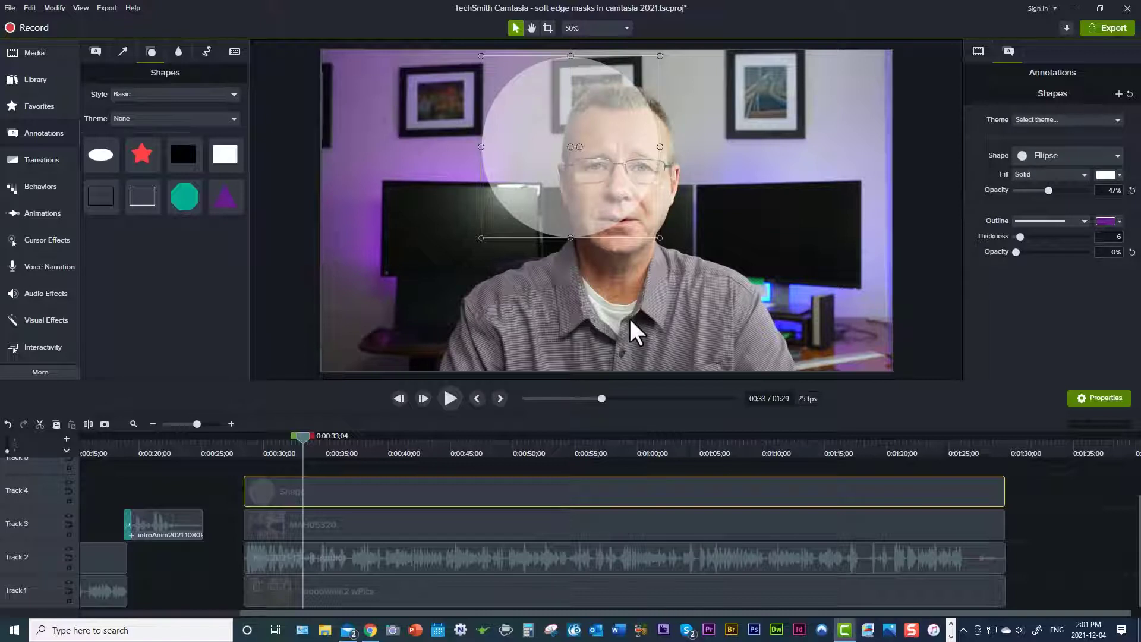
pyautogui.moveTo(659, 237); pyautogui.dragTo(707, 286)
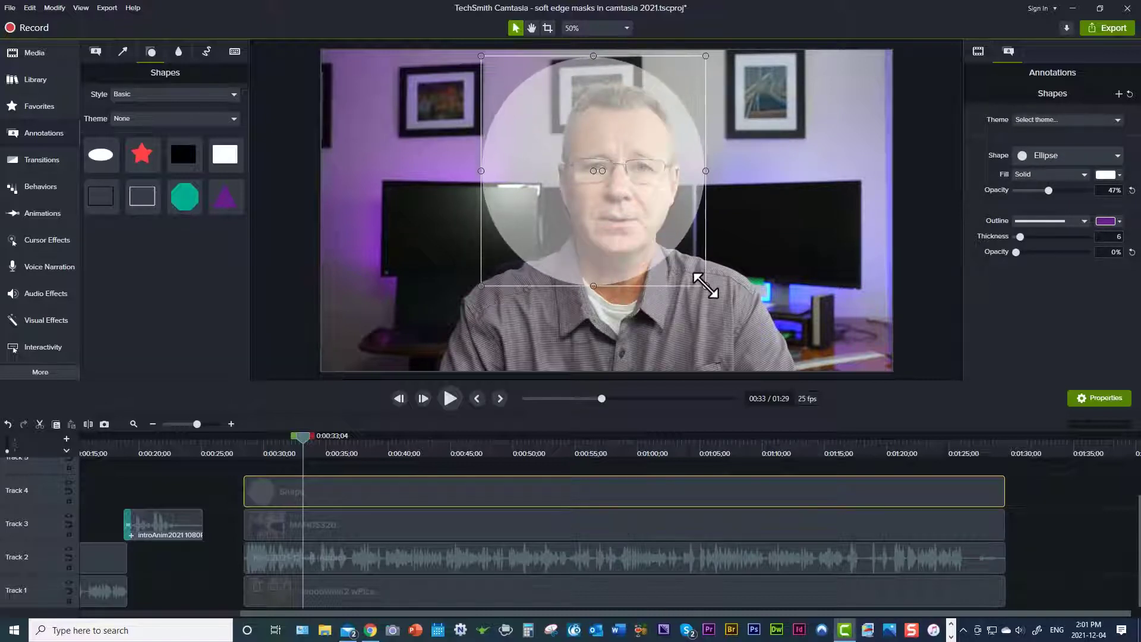
pyautogui.moveTo(650, 247); pyautogui.dragTo(672, 255)
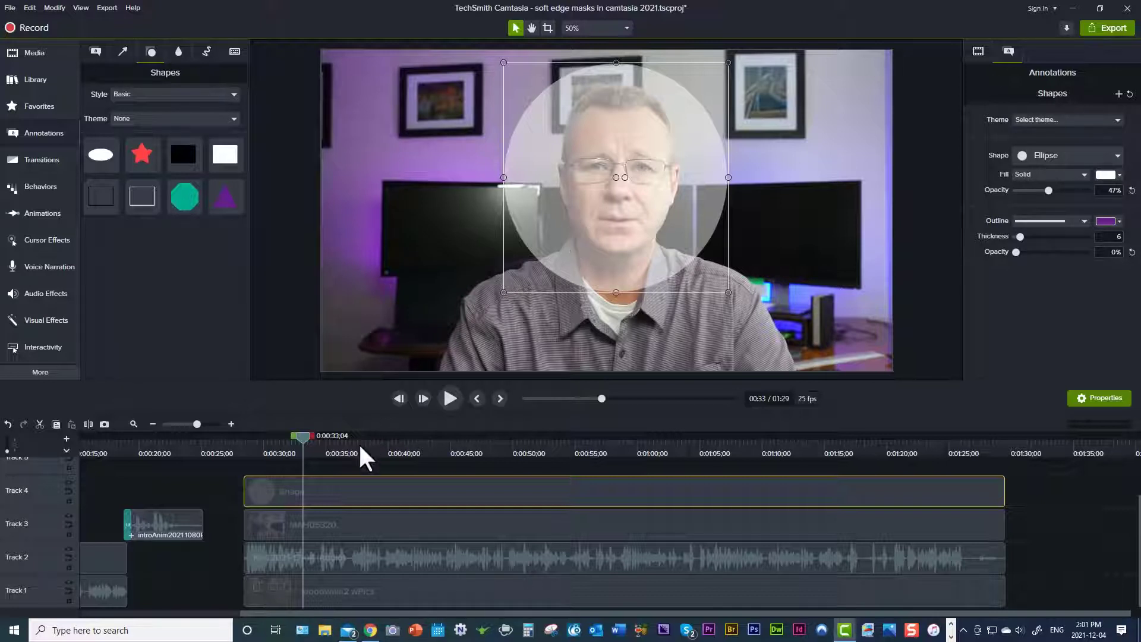
# - Apply a Media Matte to the circle clip and restore its fill opacity to 100%
pyautogui.click(43, 319)
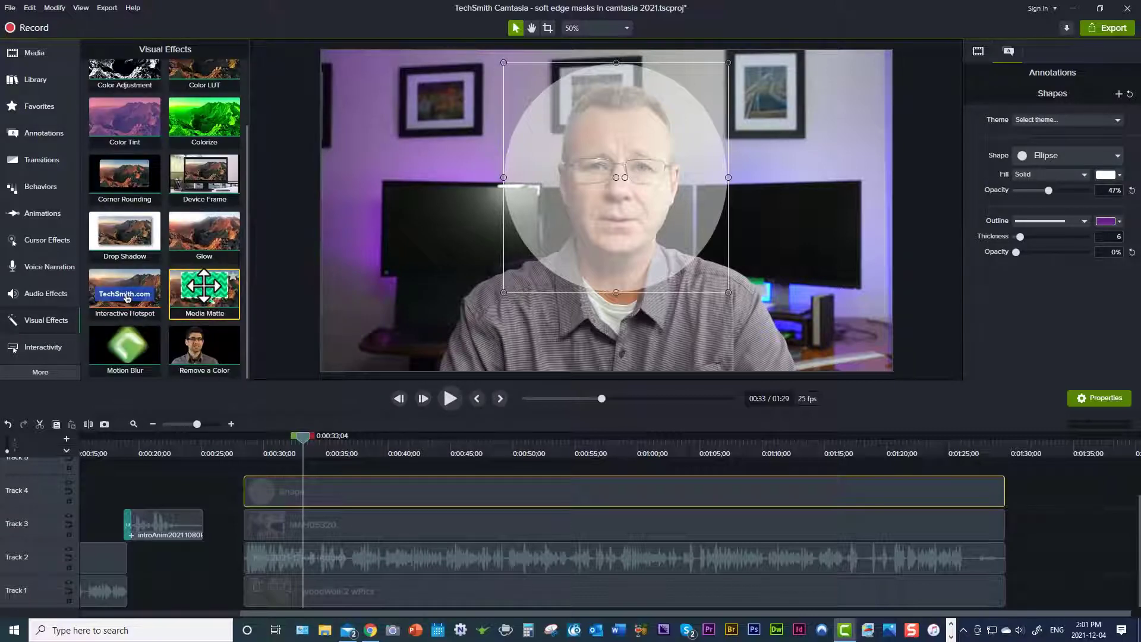
pyautogui.moveTo(205, 296); pyautogui.dragTo(501, 489)
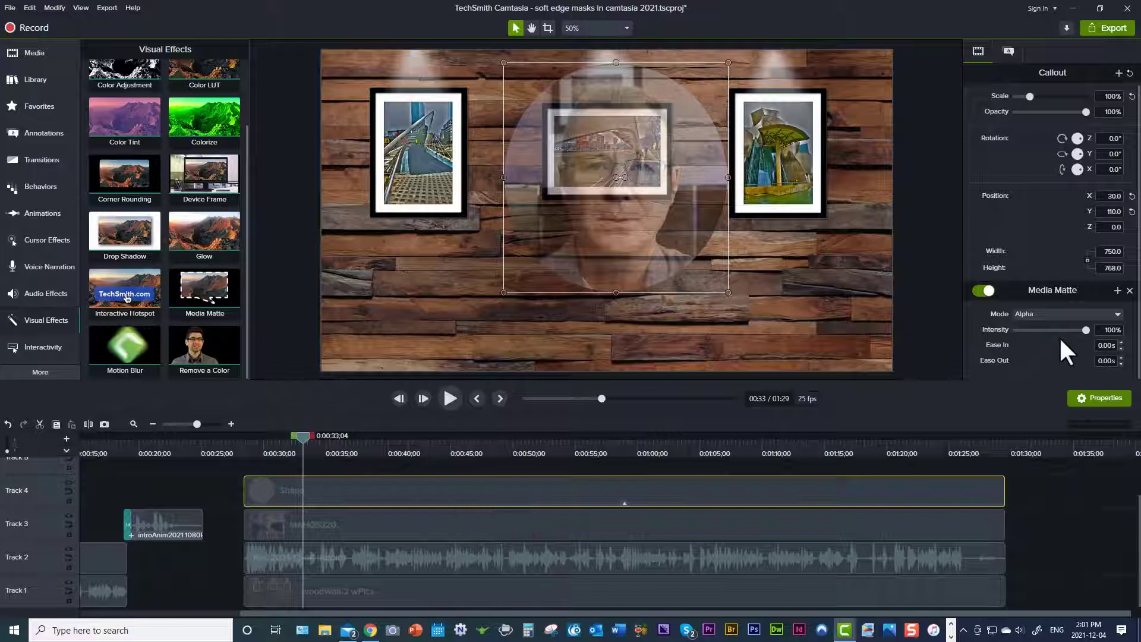
pyautogui.click(1009, 51)
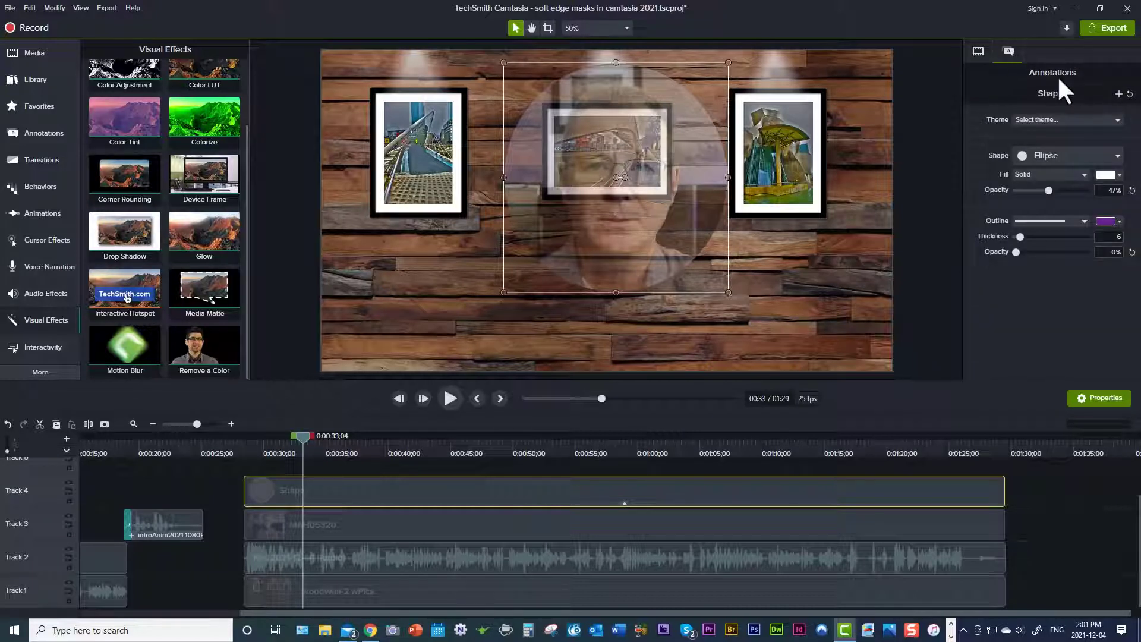
pyautogui.moveTo(1049, 191); pyautogui.dragTo(1097, 204)
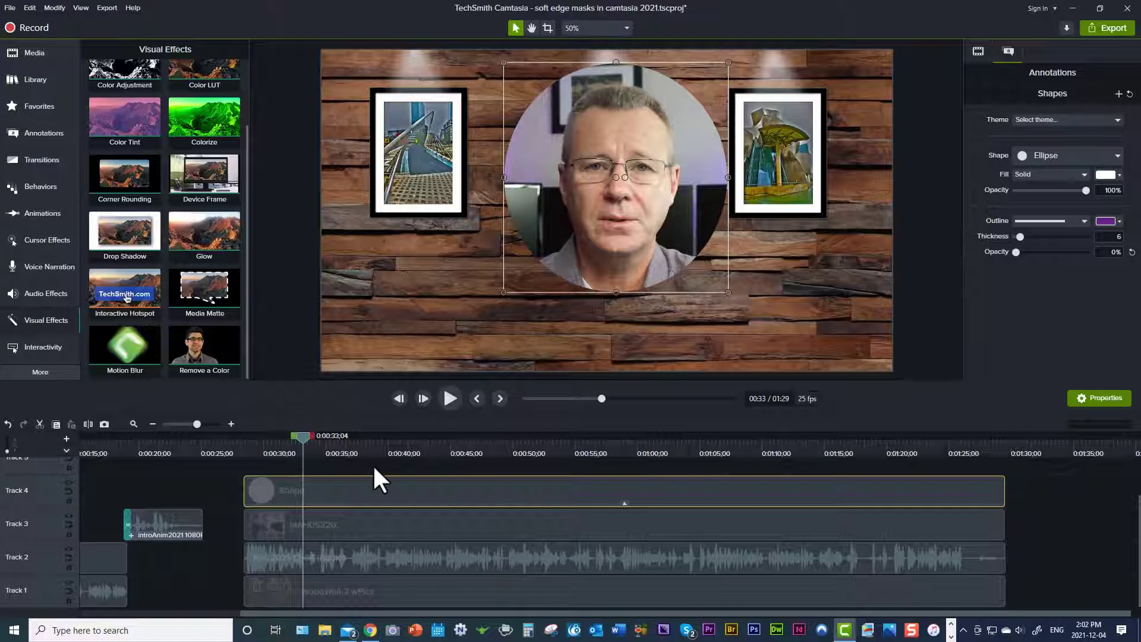
pyautogui.scroll(2, 420, 470)
pyautogui.scroll(-1, 423, 480)
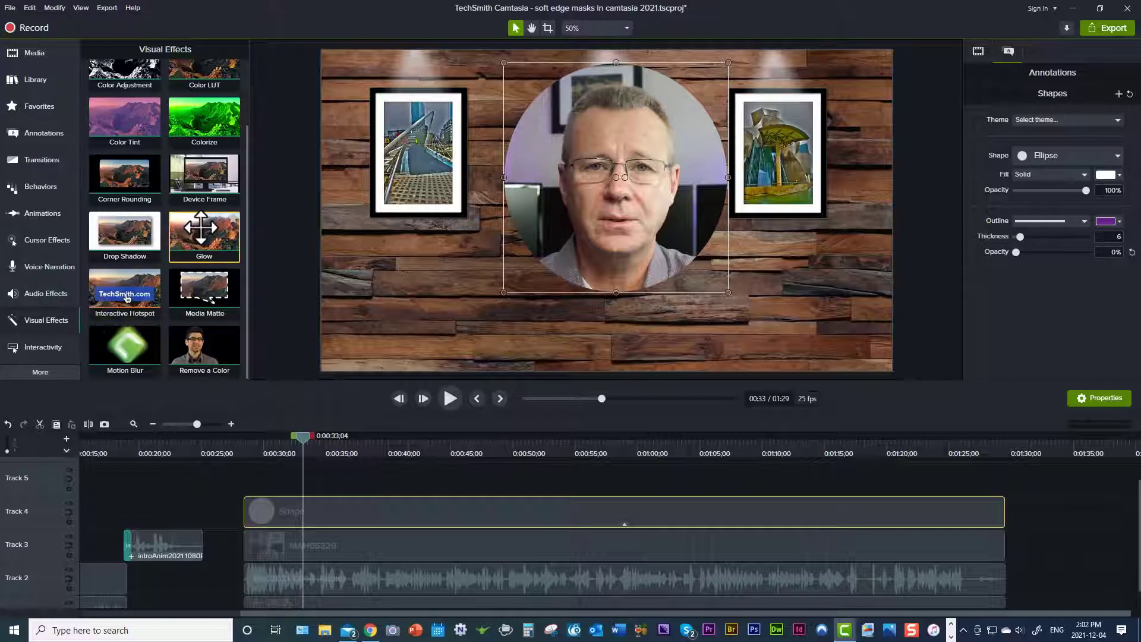
# - Add a Glow to the circle clip, set the matte mode to Luminosity and glow radius to 100%
pyautogui.moveTo(205, 238); pyautogui.dragTo(579, 512)
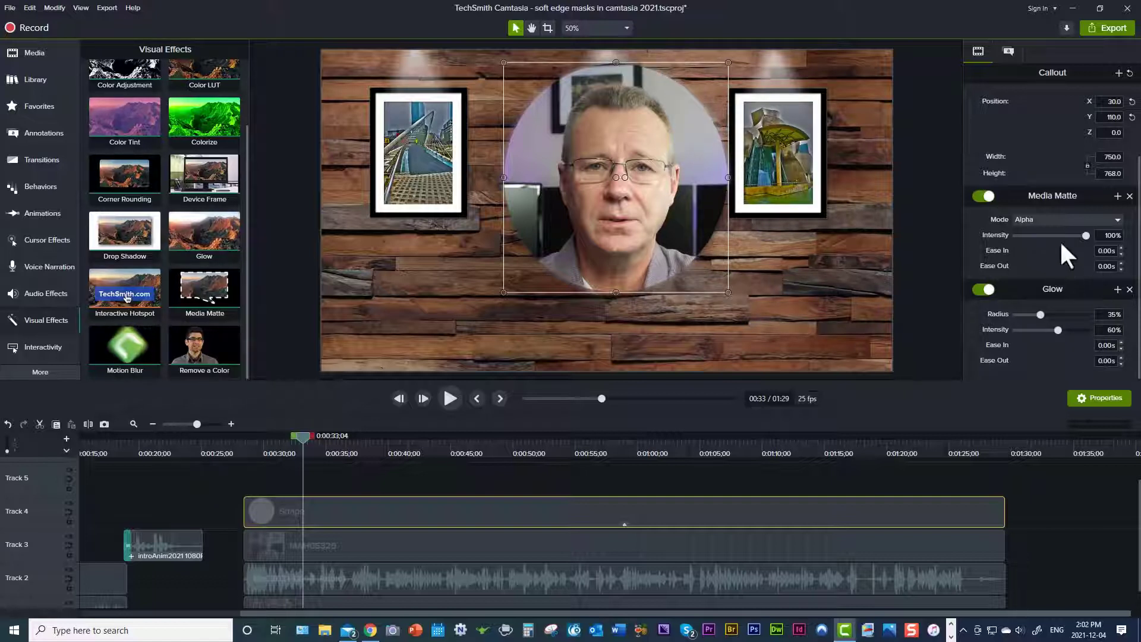
pyautogui.click(1050, 216)
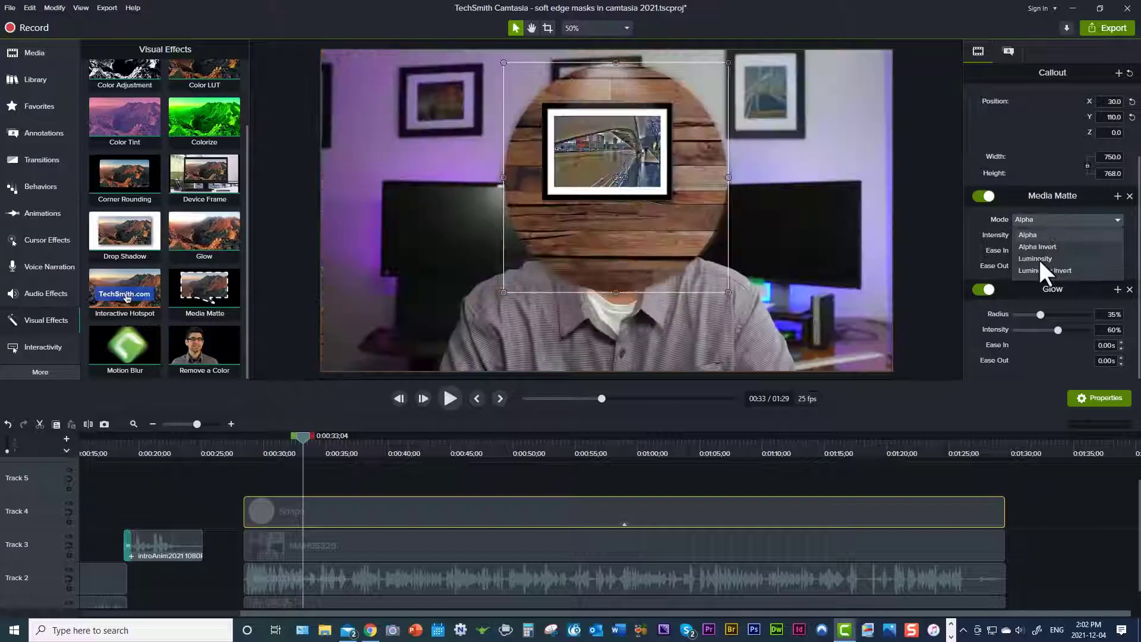
pyautogui.click(1039, 258)
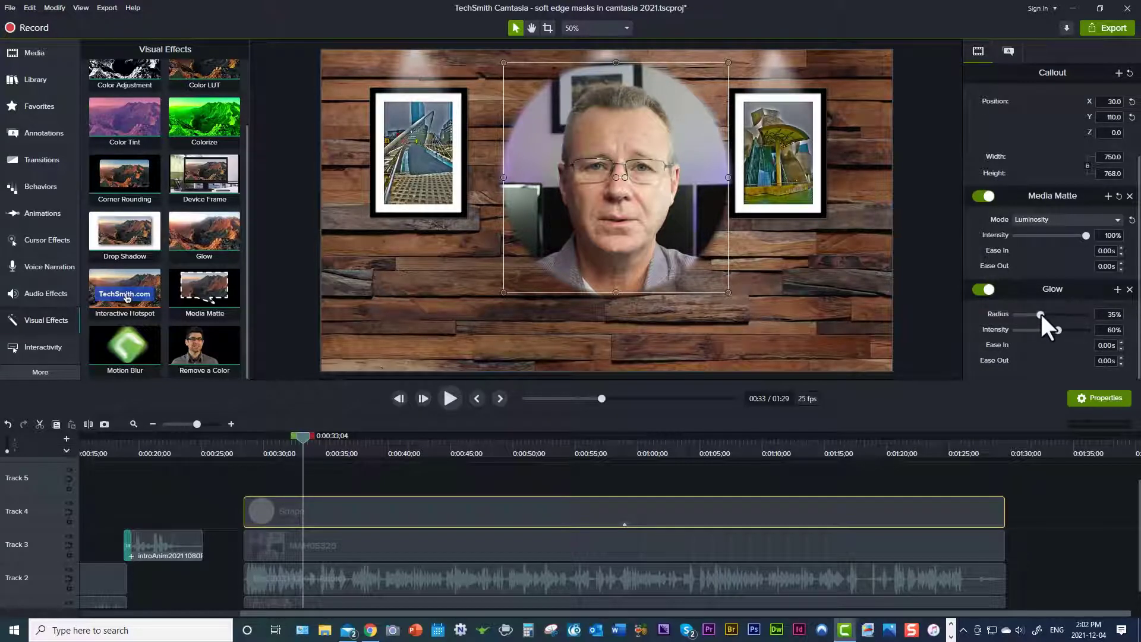
pyautogui.moveTo(1040, 314); pyautogui.dragTo(1092, 331)
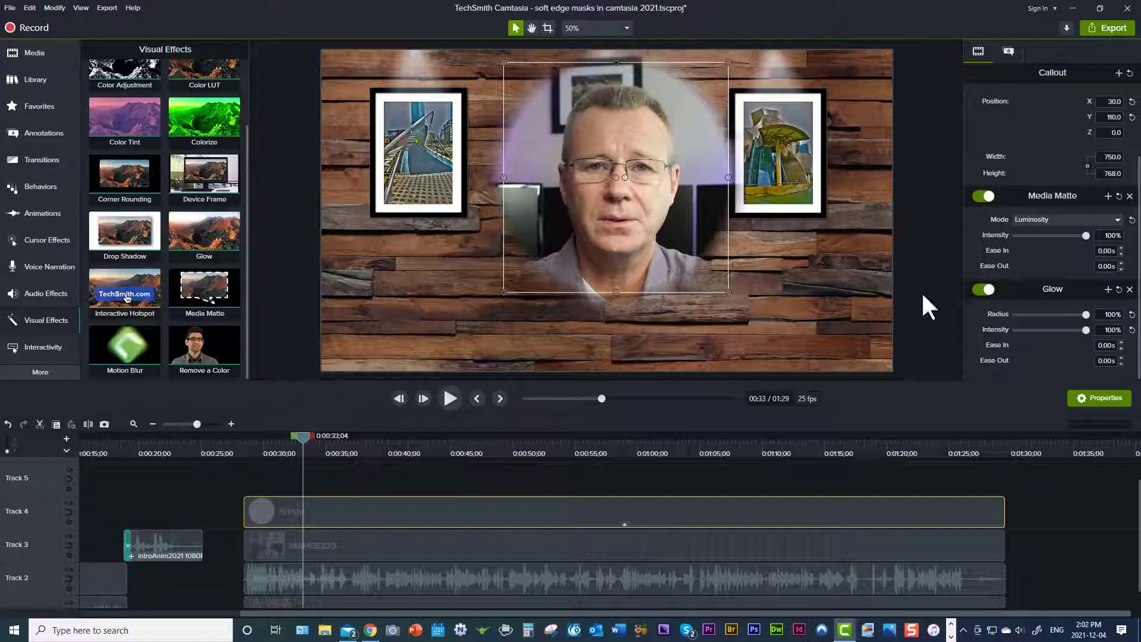
pyautogui.click(907, 330)
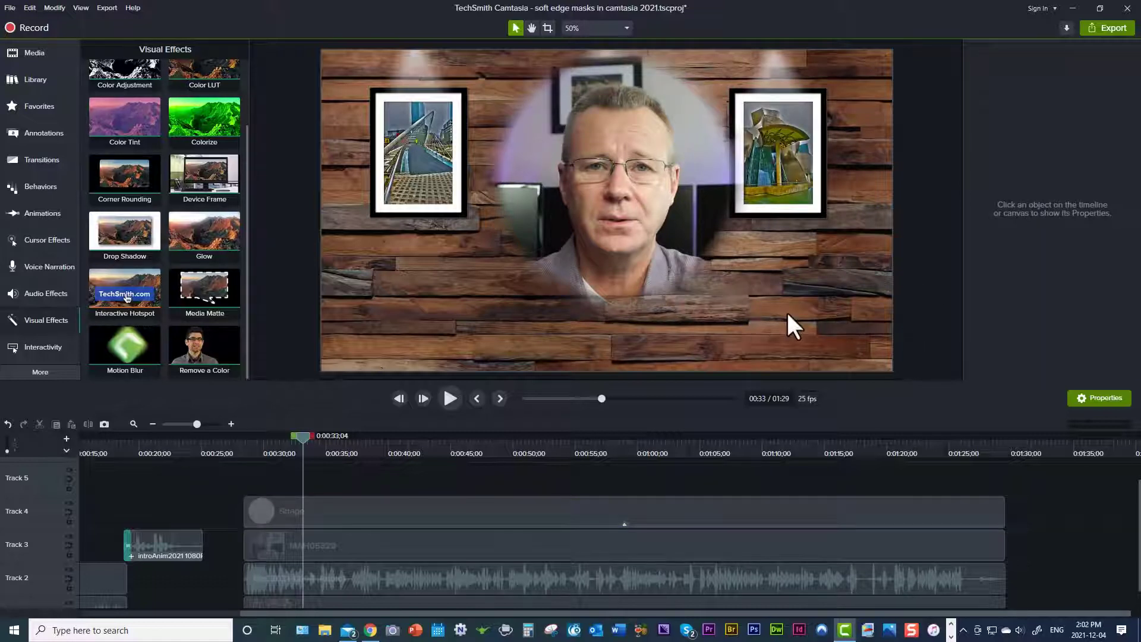
pyautogui.click(447, 397)
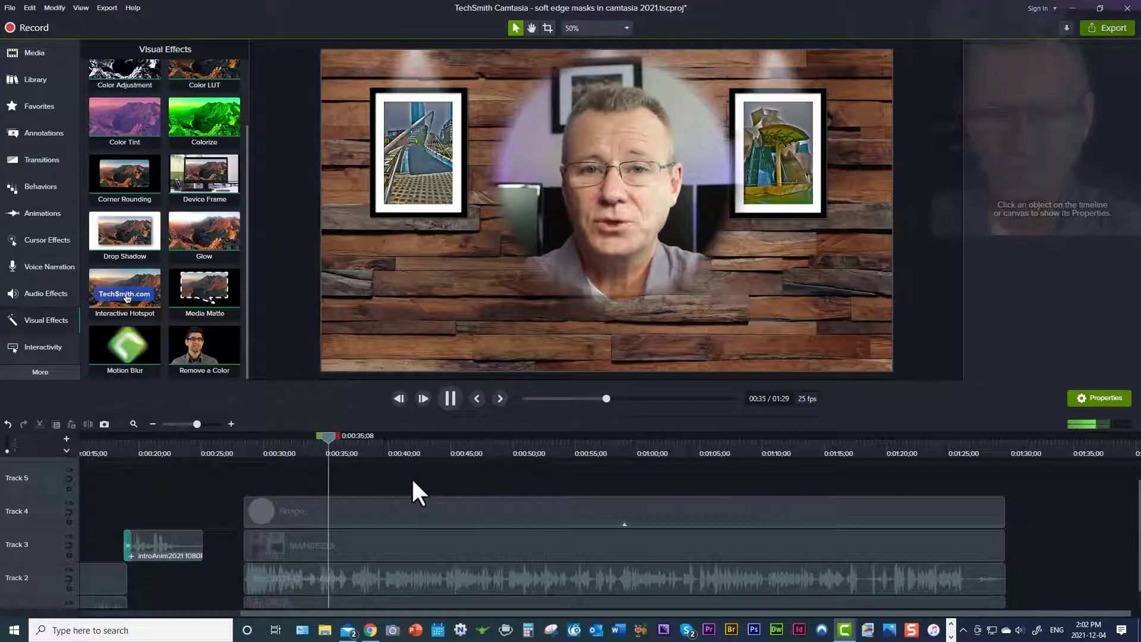
pyautogui.press('XF86AudioLowerVolume')
pyautogui.press('XF86AudioRaiseVolume')
pyautogui.press('XF86AudioRaiseVolume')
pyautogui.press('XF86AudioRaiseVolume')
pyautogui.press('XF86AudioRaiseVolume')
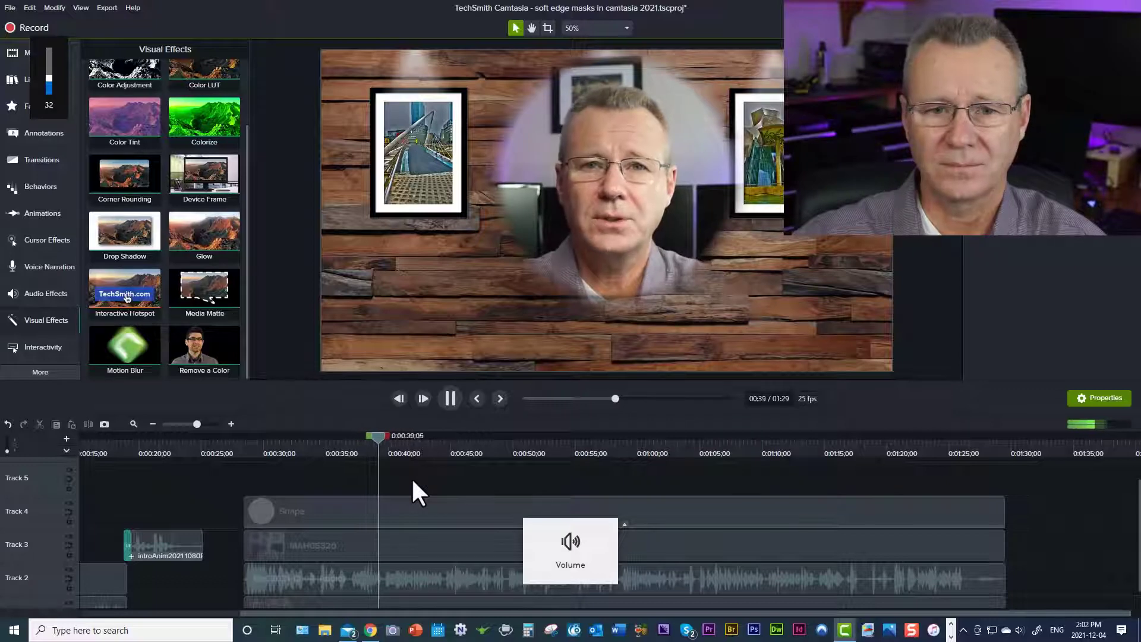
pyautogui.click(451, 397)
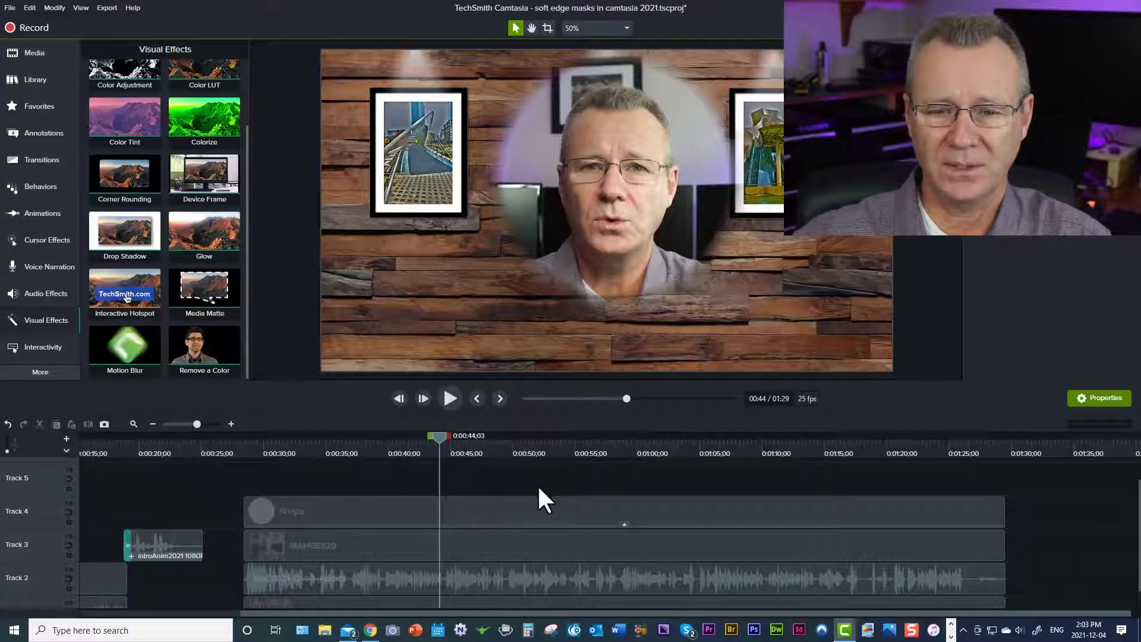
# - Move the Shape and MAH05320 clips together slightly left and down on the canvas
pyautogui.moveTo(538, 487); pyautogui.dragTo(579, 550)
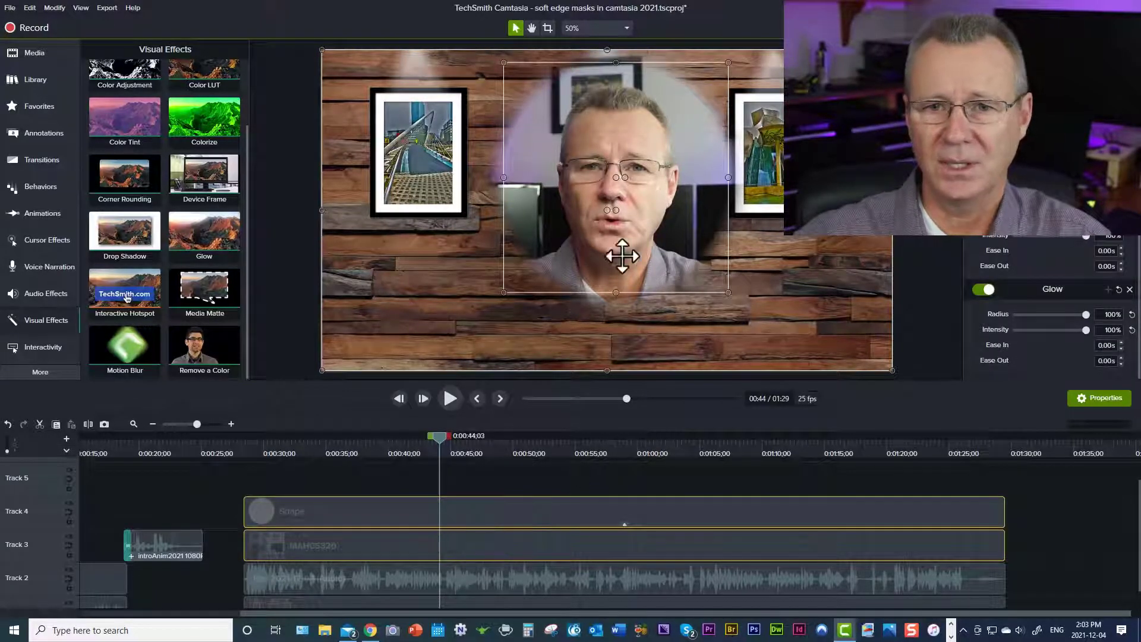
pyautogui.moveTo(654, 196)
pyautogui.mouseDown()
pyautogui.moveTo(552, 256)
pyautogui.moveTo(517, 242)
pyautogui.moveTo(573, 216)
pyautogui.moveTo(657, 229)
pyautogui.moveTo(655, 203)
pyautogui.mouseUp()
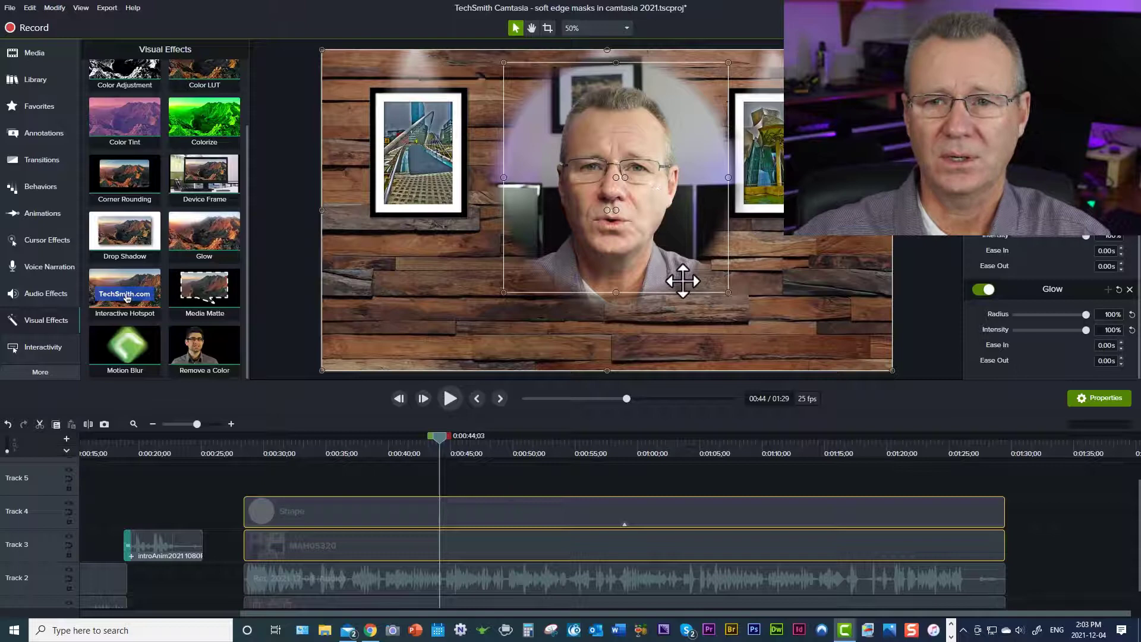
pyautogui.click(906, 295)
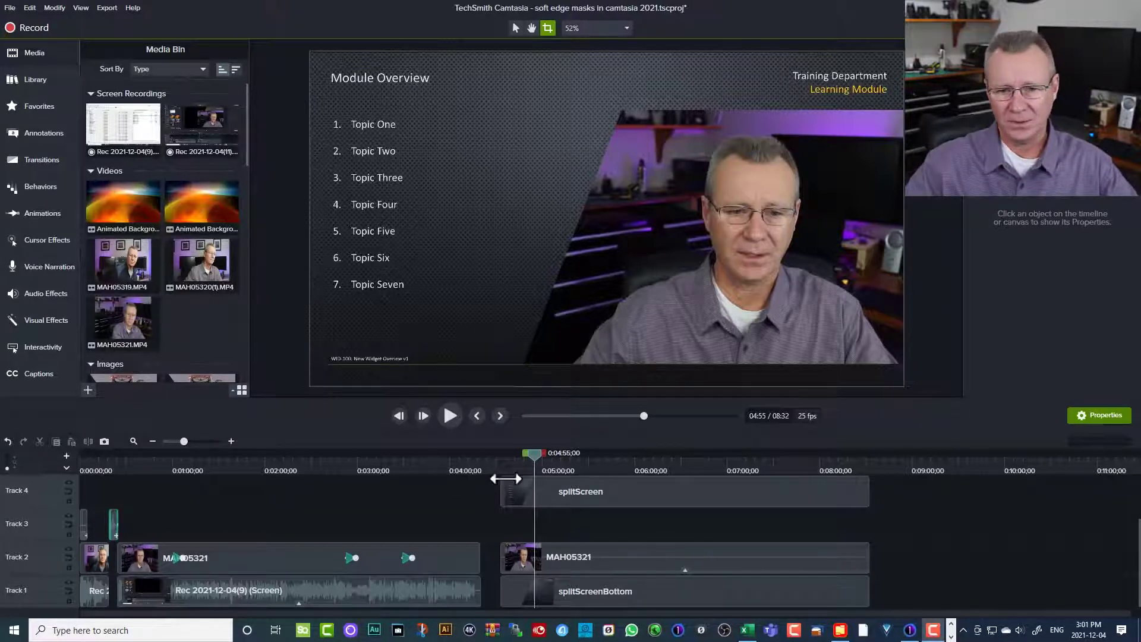
# - Move the playhead to 0:05:10 and hide Track 2's MAH05321 presenter clip
pyautogui.moveTo(534, 456); pyautogui.dragTo(557, 476)
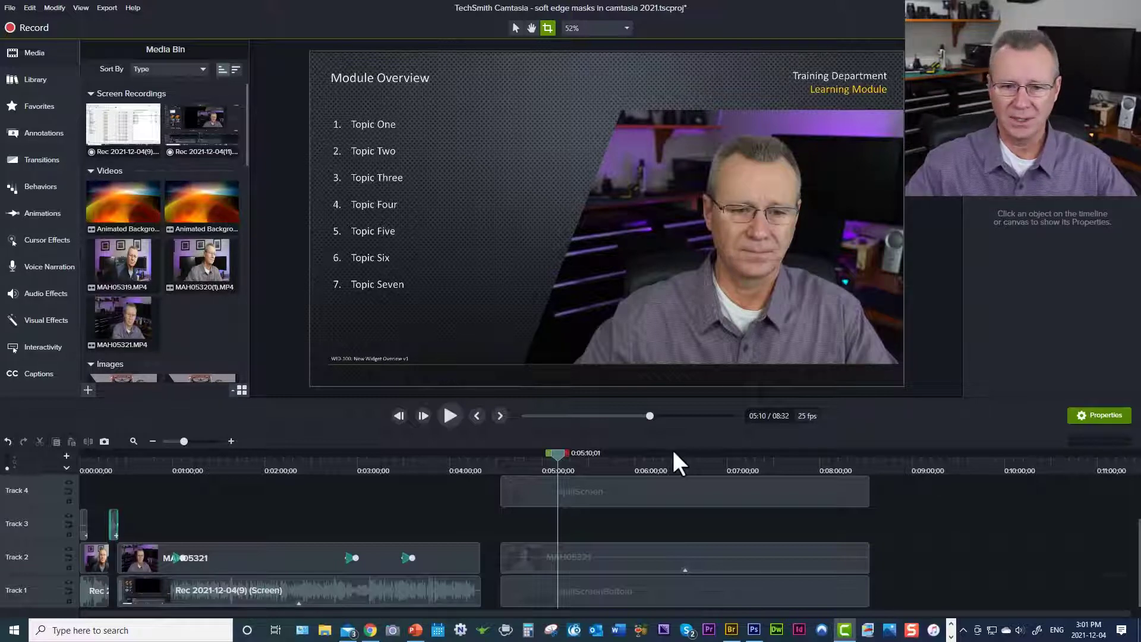
pyautogui.click(68, 551)
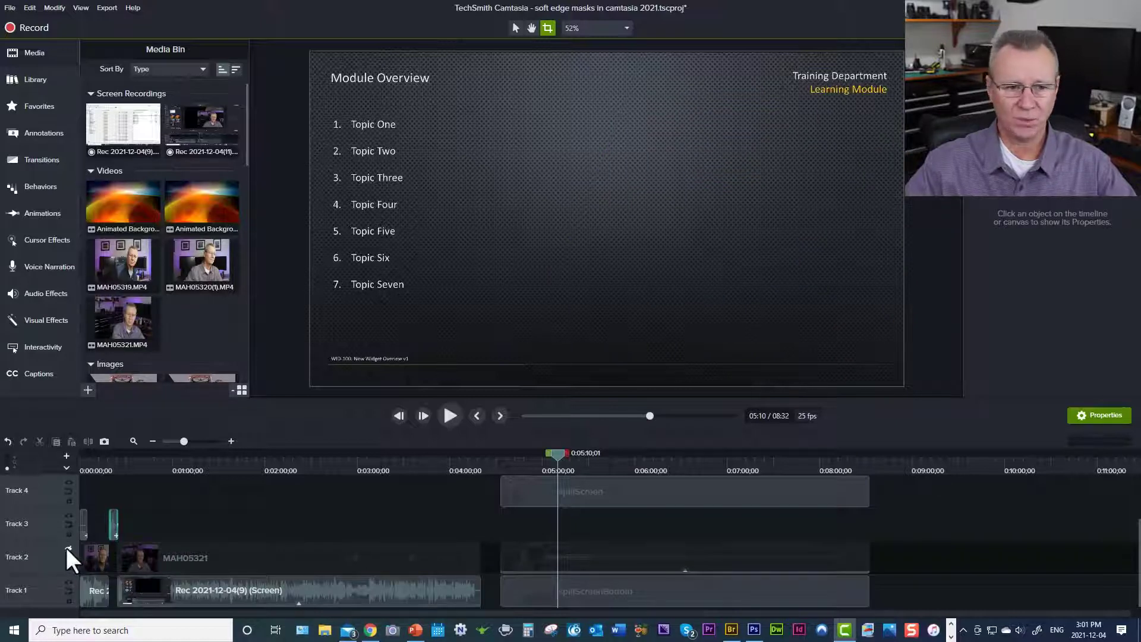
pyautogui.click(617, 597)
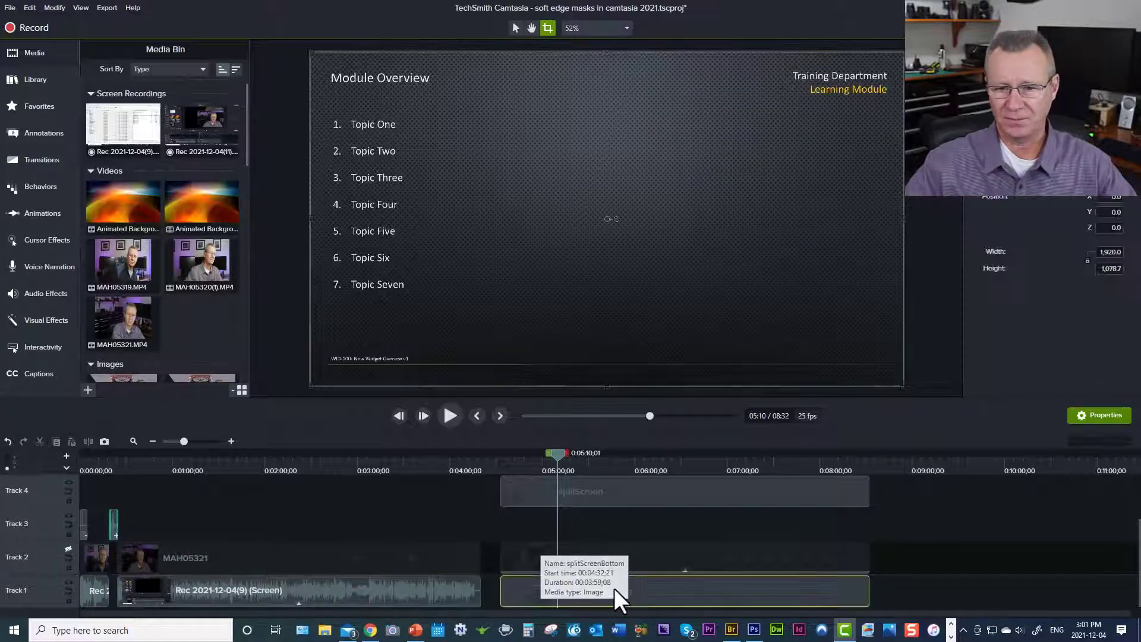
pyautogui.click(738, 225)
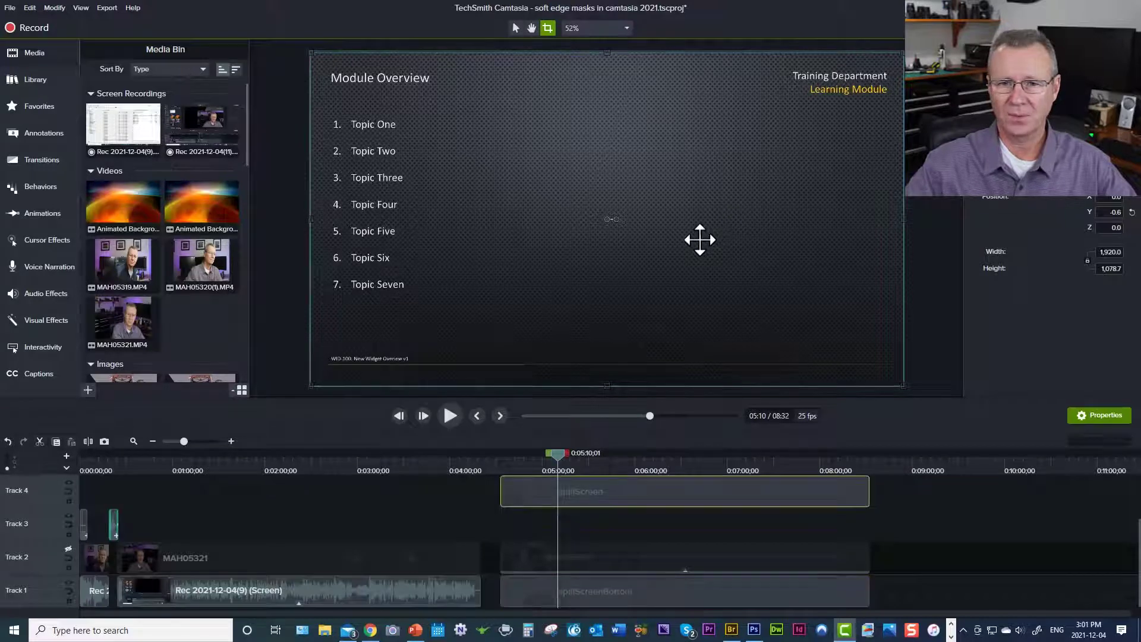
pyautogui.moveTo(699, 237); pyautogui.dragTo(820, 239)
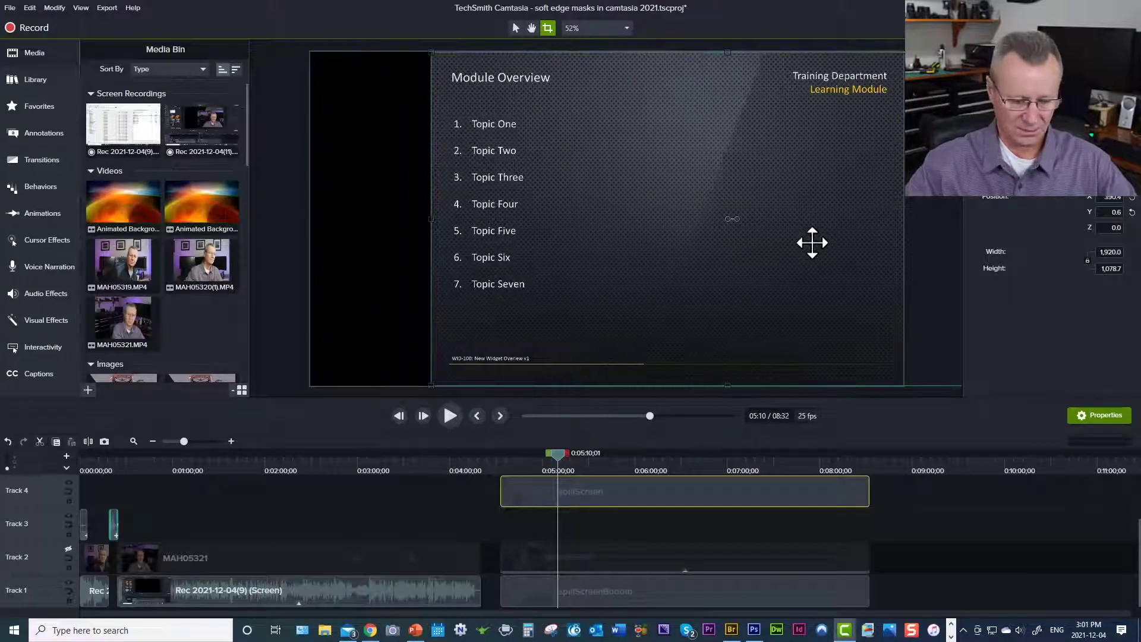
pyautogui.hotkey('ctrl', 'z')
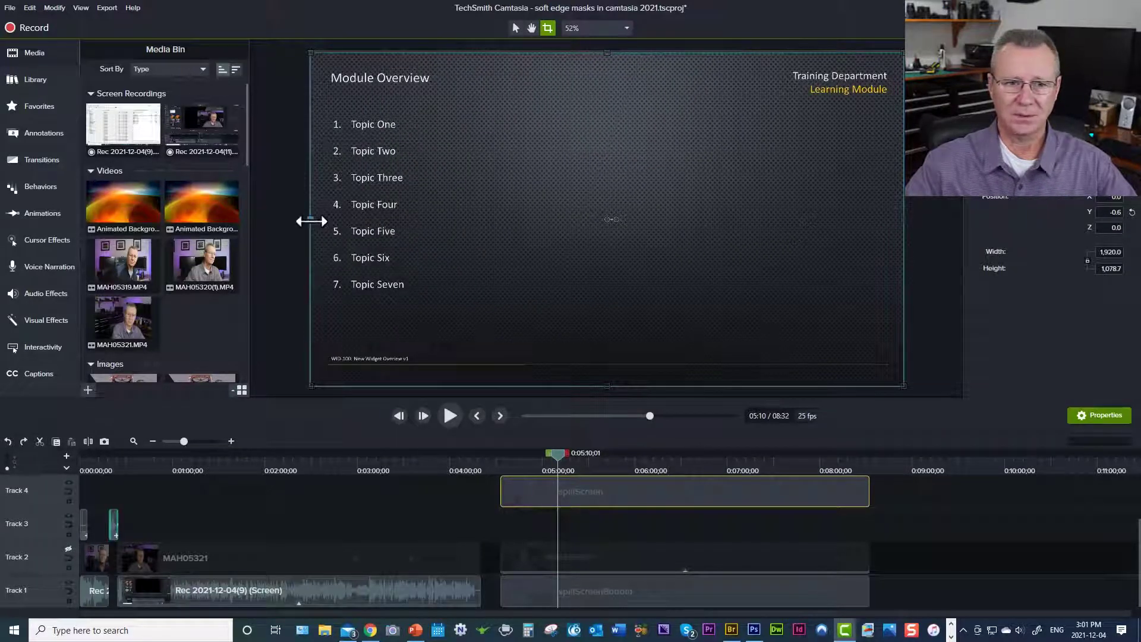
pyautogui.moveTo(308, 221)
pyautogui.mouseDown()
pyautogui.moveTo(517, 224)
pyautogui.moveTo(298, 232)
pyautogui.mouseUp()
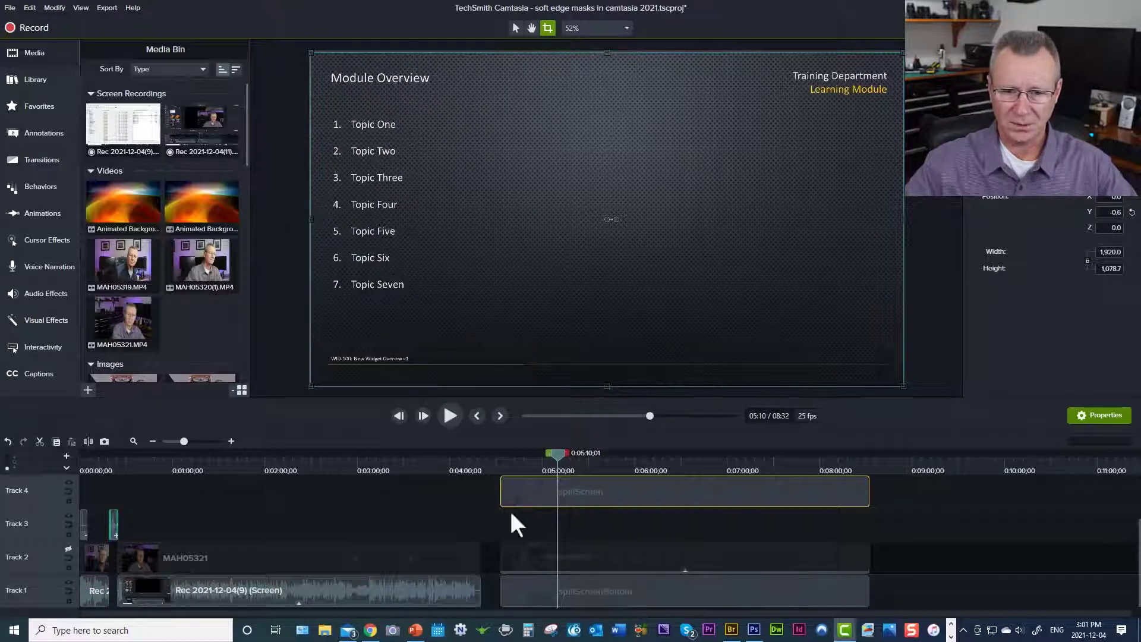
pyautogui.click(522, 536)
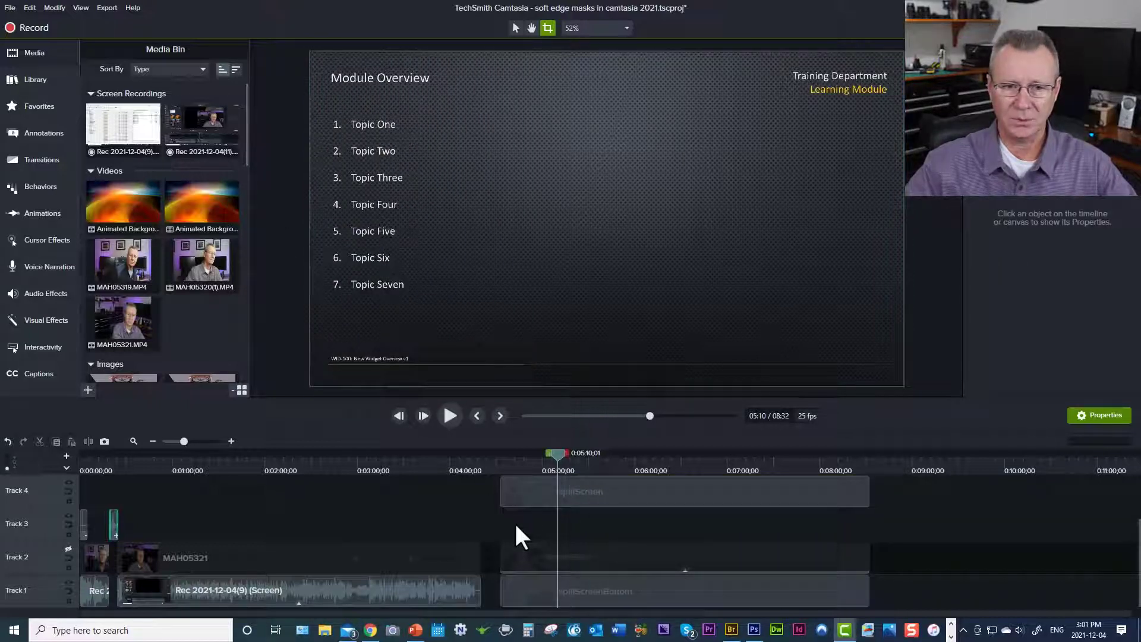
pyautogui.click(735, 603)
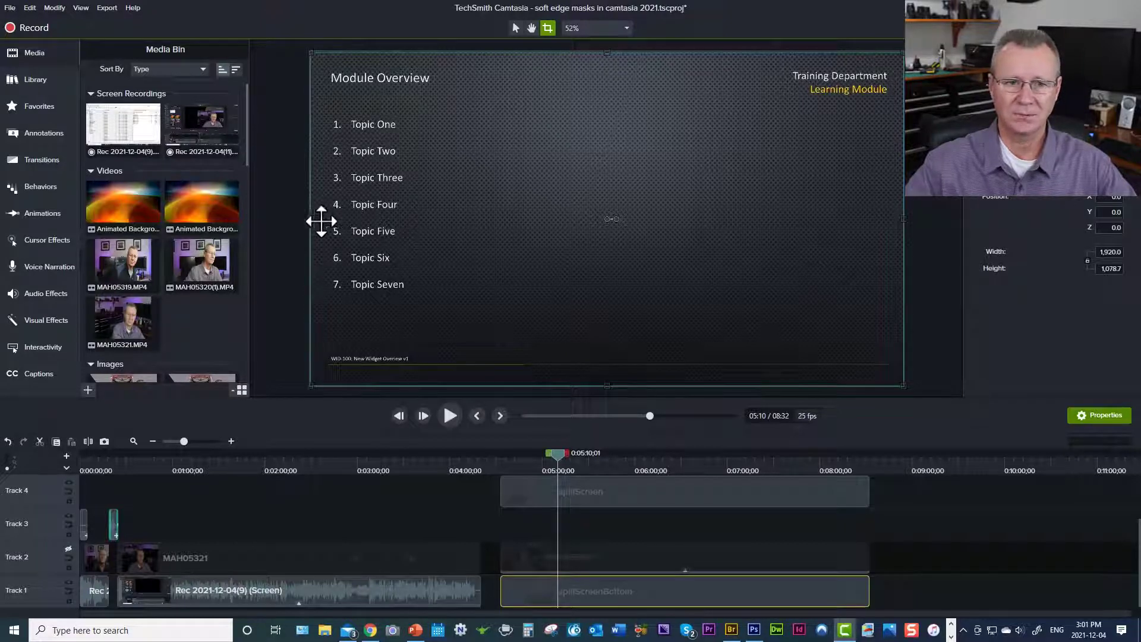
pyautogui.moveTo(309, 219); pyautogui.dragTo(299, 277)
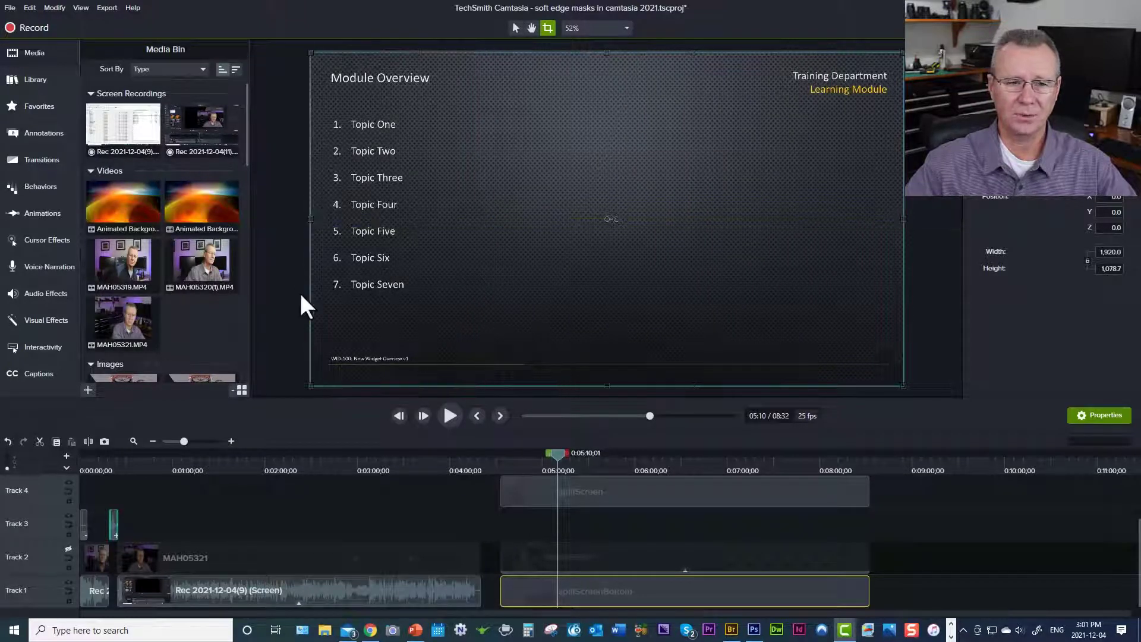
pyautogui.click(285, 320)
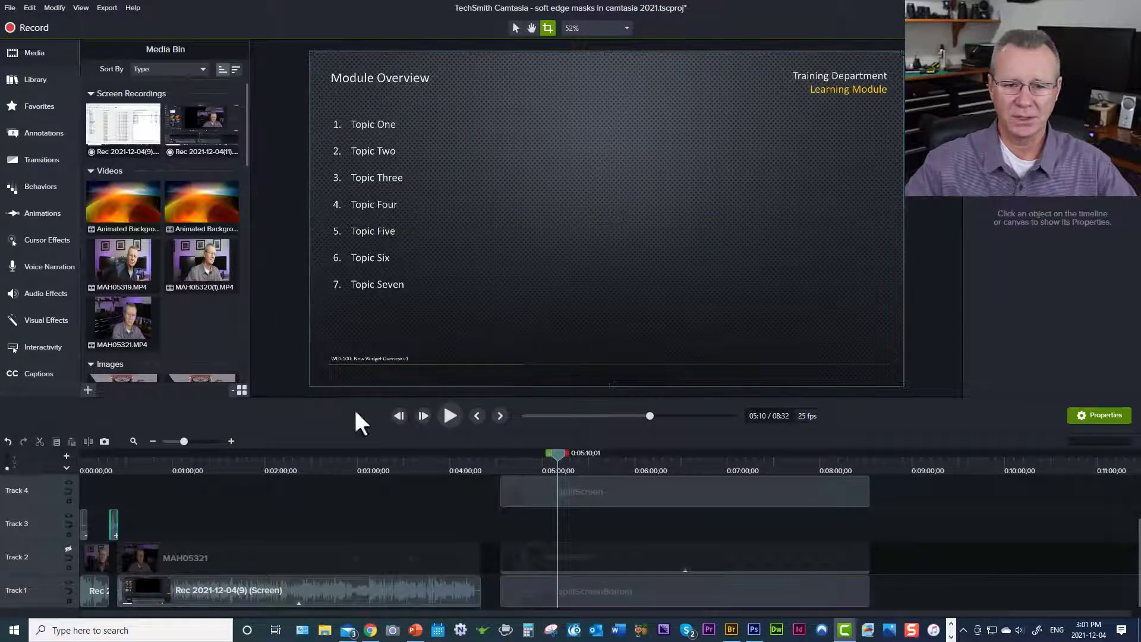
# - Show Track 2, hide the Track 4 slide overlay, and add a rectangle shape to Track 3
pyautogui.click(69, 550)
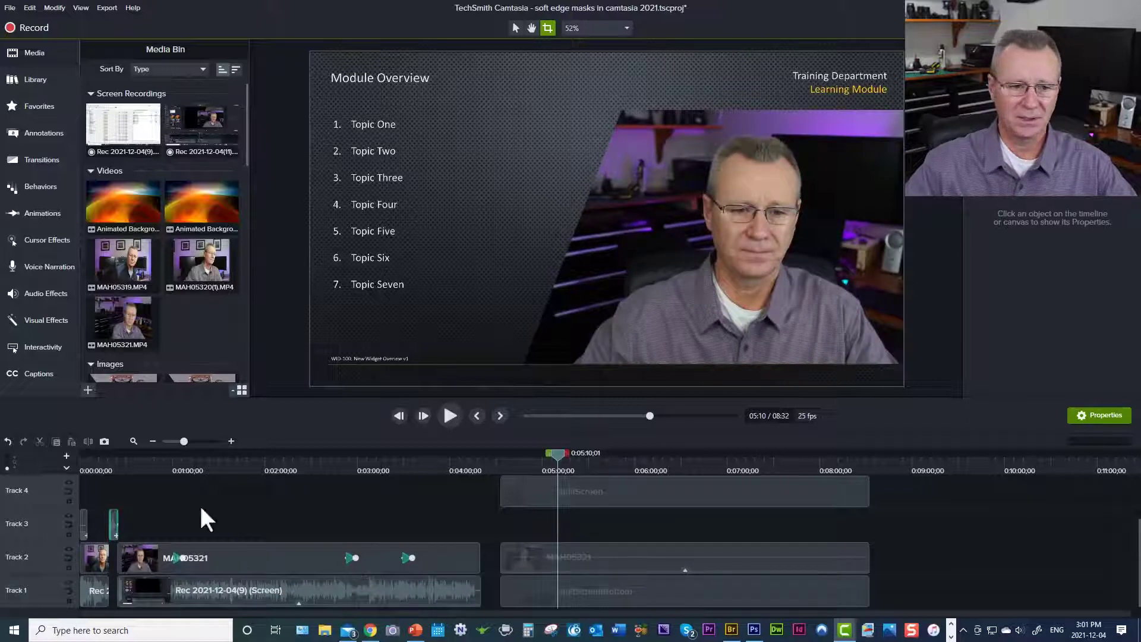
pyautogui.click(68, 482)
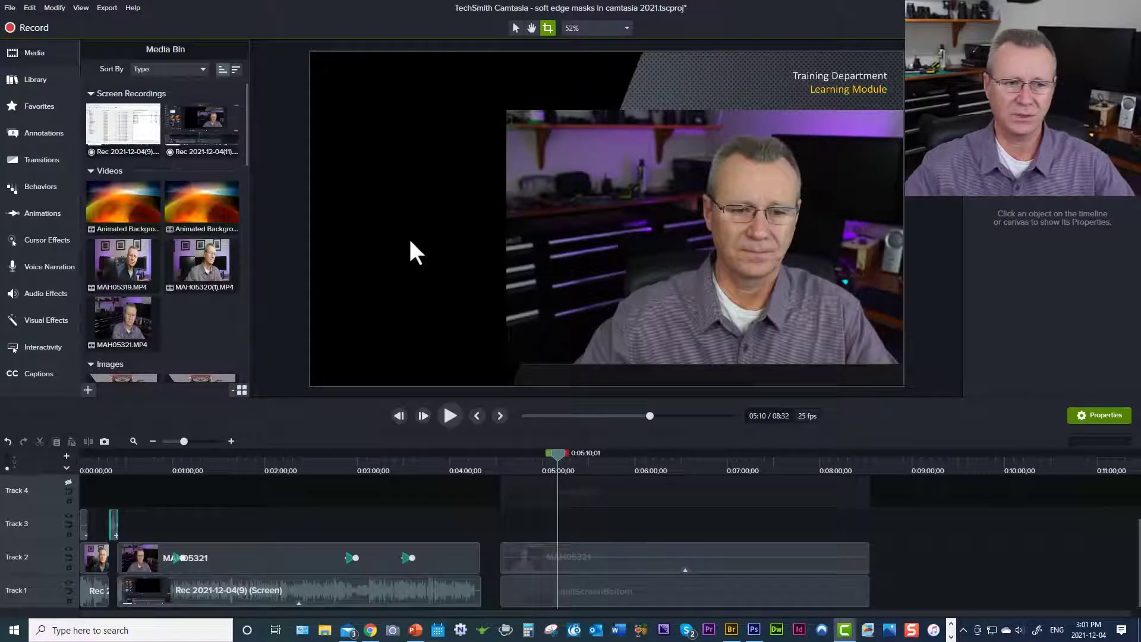
pyautogui.moveTo(202, 205)
pyautogui.mouseDown()
pyautogui.moveTo(118, 140)
pyautogui.moveTo(42, 131)
pyautogui.moveTo(44, 151)
pyautogui.moveTo(179, 196)
pyautogui.moveTo(184, 158)
pyautogui.moveTo(356, 375)
pyautogui.moveTo(509, 535)
pyautogui.moveTo(501, 526)
pyautogui.moveTo(869, 525)
pyautogui.mouseUp()
# - At 25% canvas zoom, enlarge, tilt and move the rectangle so its slanted edge covers the video
pyautogui.click(601, 28)
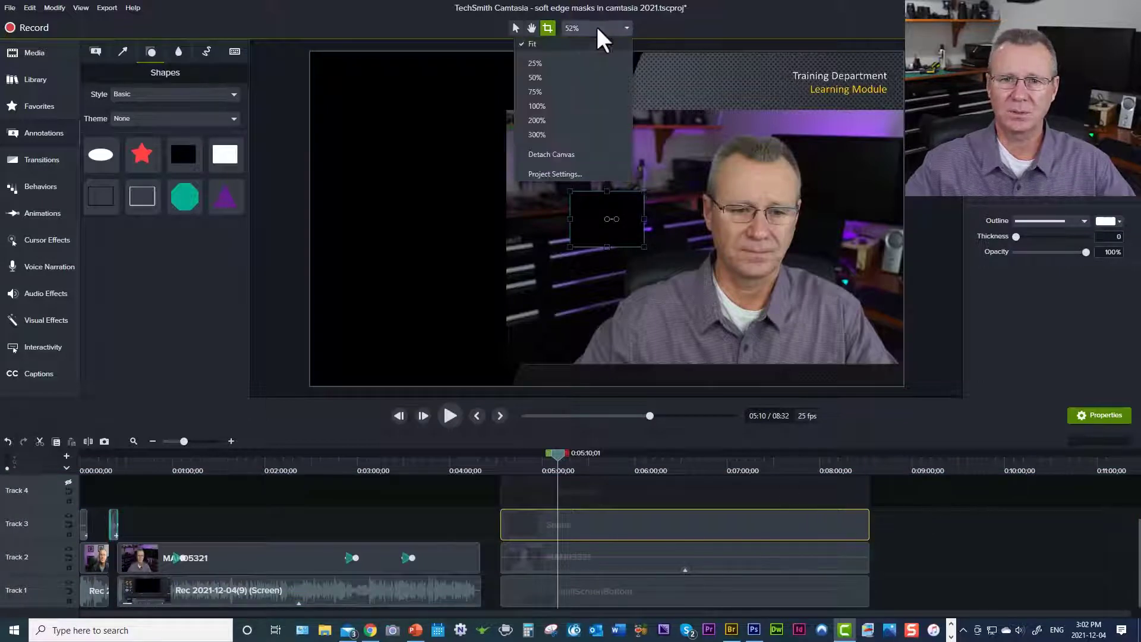
pyautogui.click(563, 79)
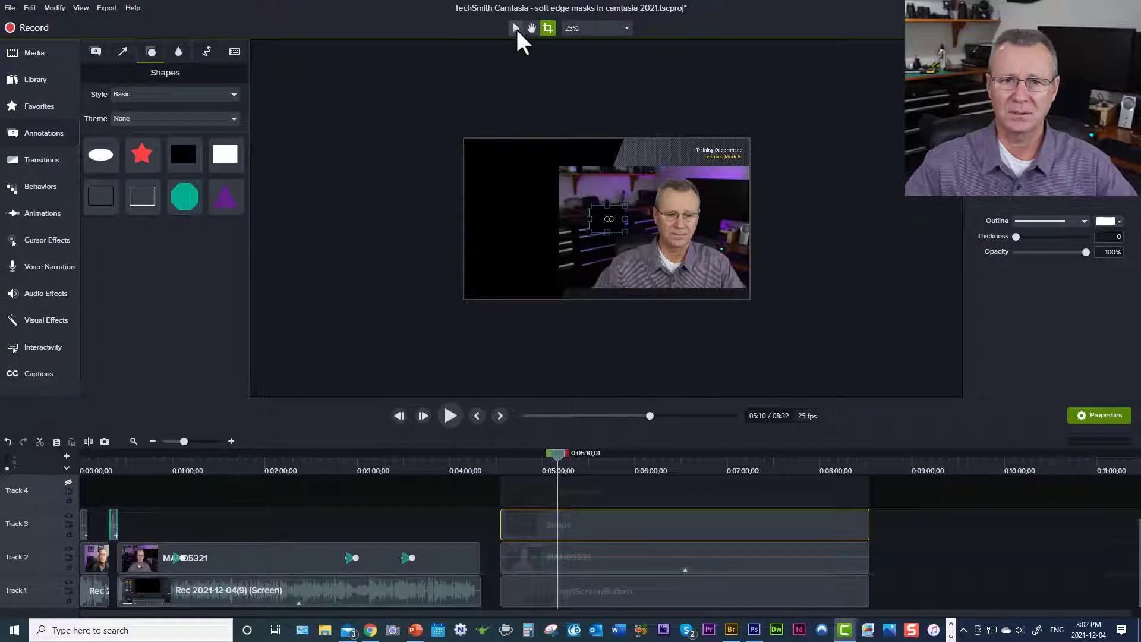
pyautogui.click(516, 29)
pyautogui.moveTo(625, 233); pyautogui.dragTo(877, 322)
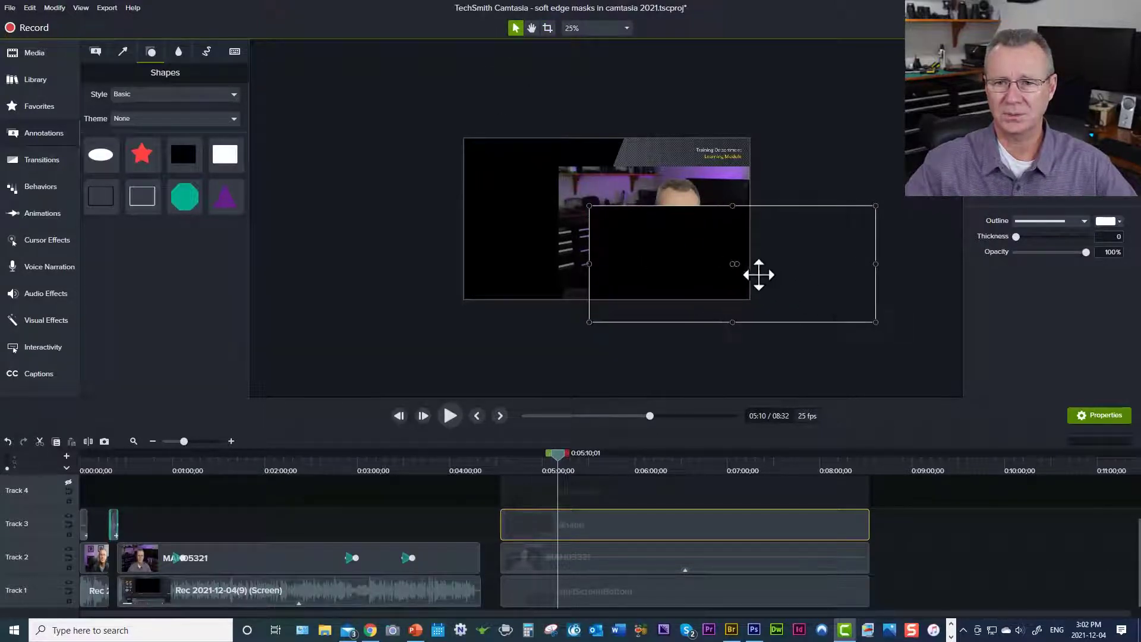
pyautogui.moveTo(737, 264); pyautogui.dragTo(731, 276)
pyautogui.moveTo(705, 335); pyautogui.dragTo(532, 268)
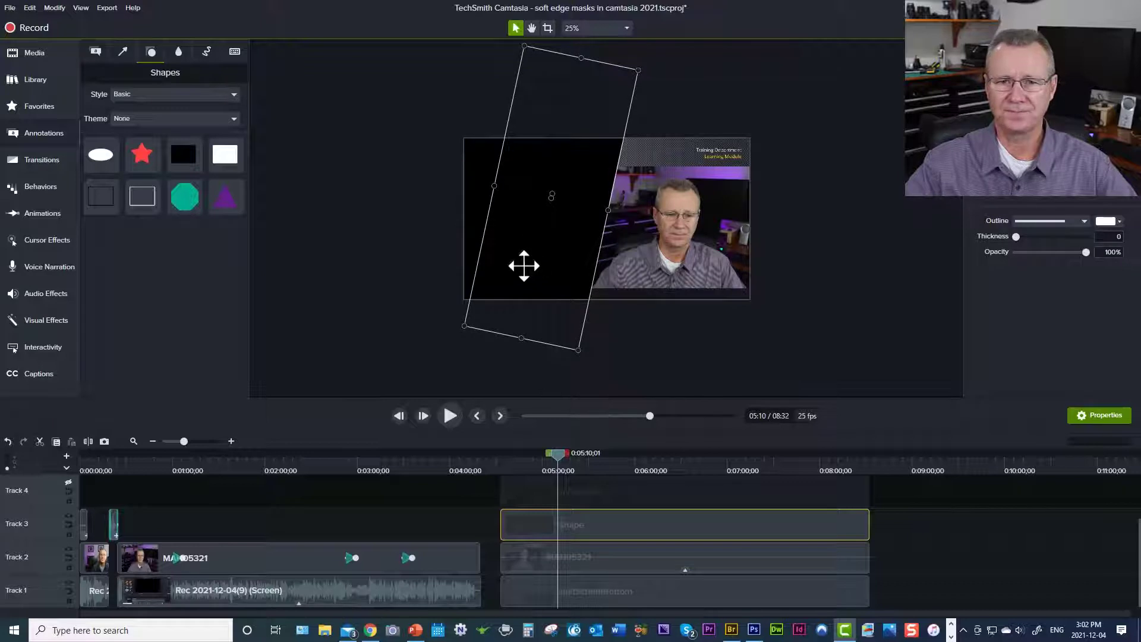
pyautogui.moveTo(552, 194); pyautogui.dragTo(553, 194)
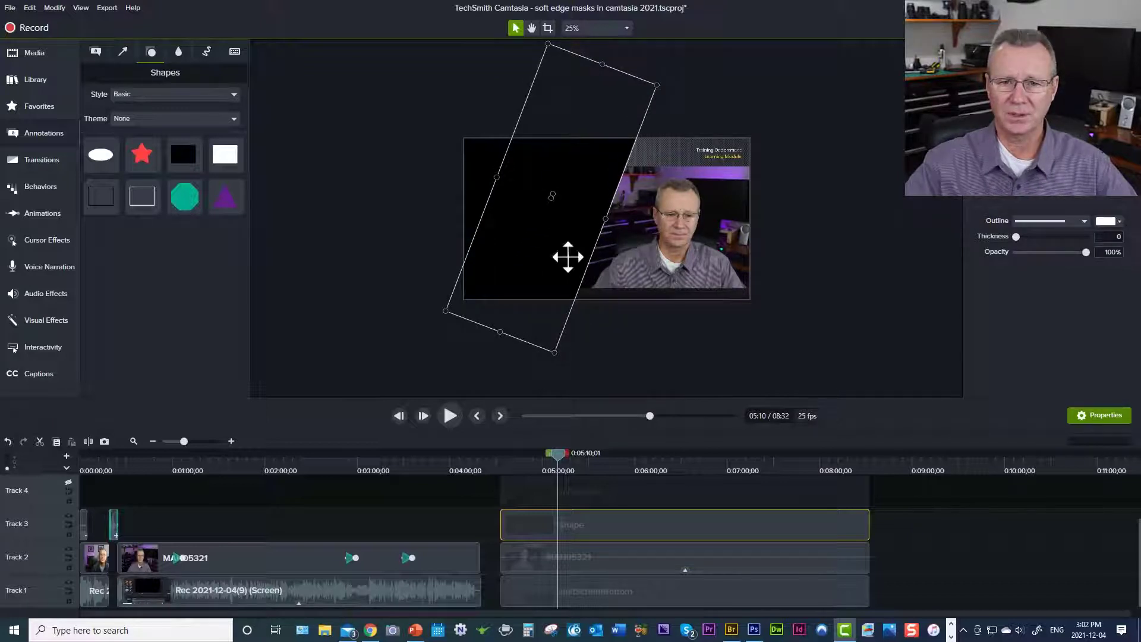
pyautogui.moveTo(566, 254)
pyautogui.mouseDown()
pyautogui.moveTo(523, 248)
pyautogui.moveTo(557, 255)
pyautogui.mouseUp()
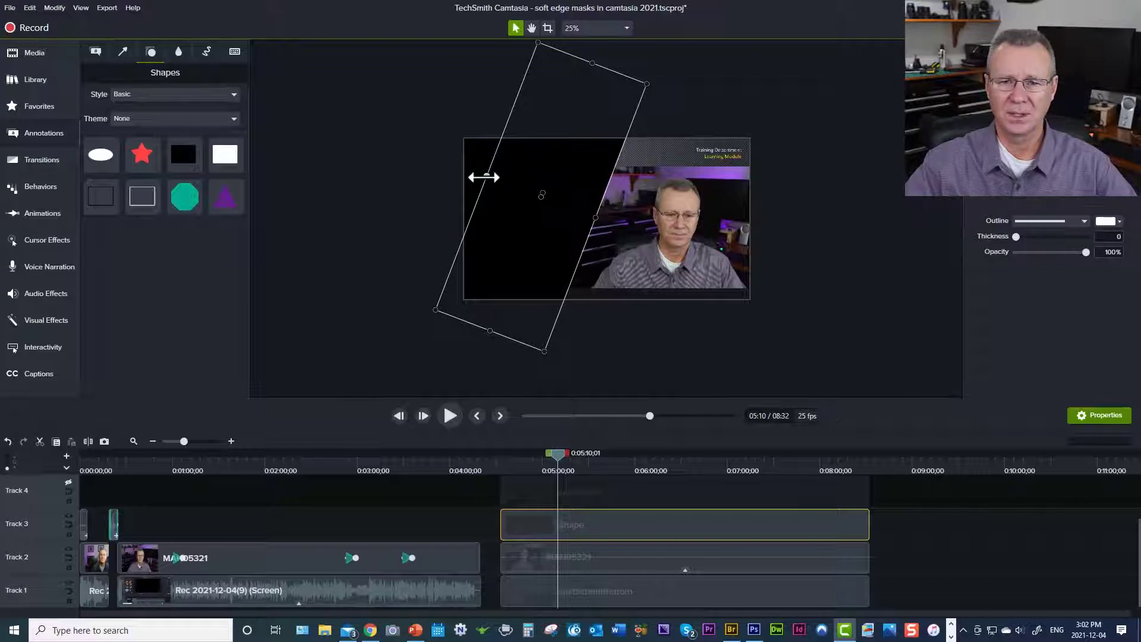
pyautogui.moveTo(596, 219); pyautogui.dragTo(770, 265)
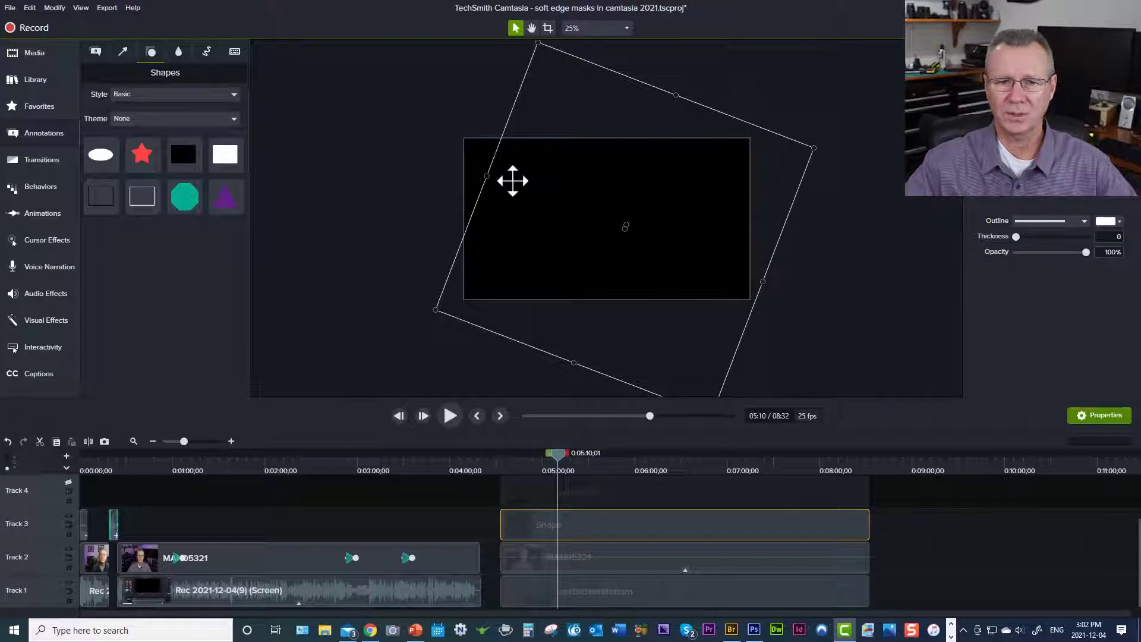
pyautogui.moveTo(486, 175); pyautogui.dragTo(587, 241)
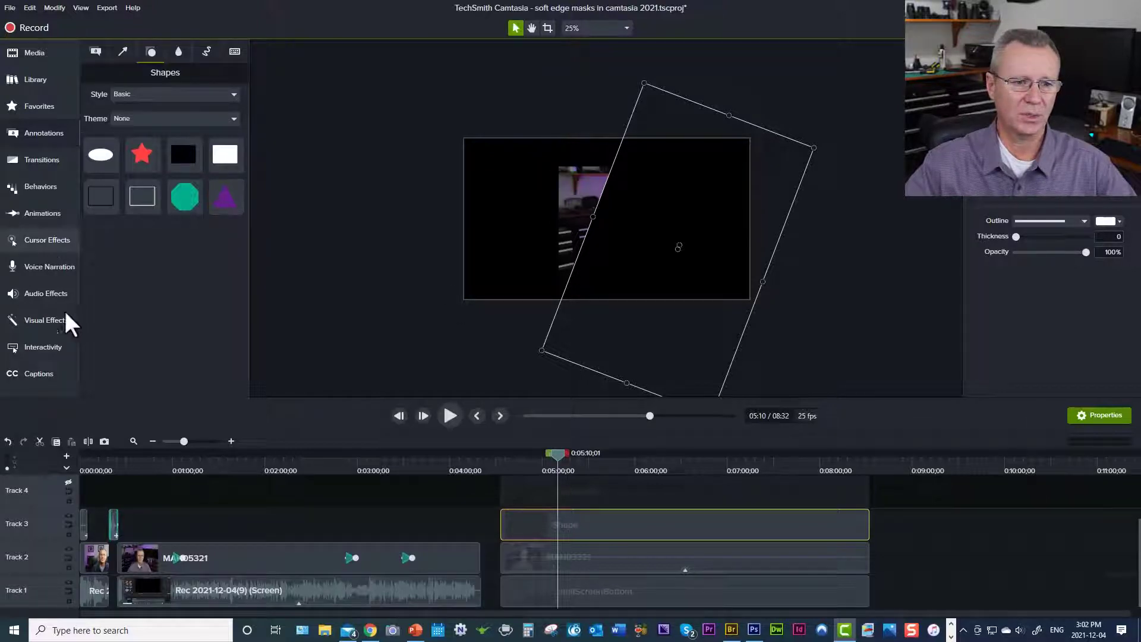
# - Apply Media Matte to the Track 3 rectangle, refit the preview, and nudge the angled edge right
pyautogui.click(42, 321)
pyautogui.moveTo(185, 319); pyautogui.dragTo(578, 521)
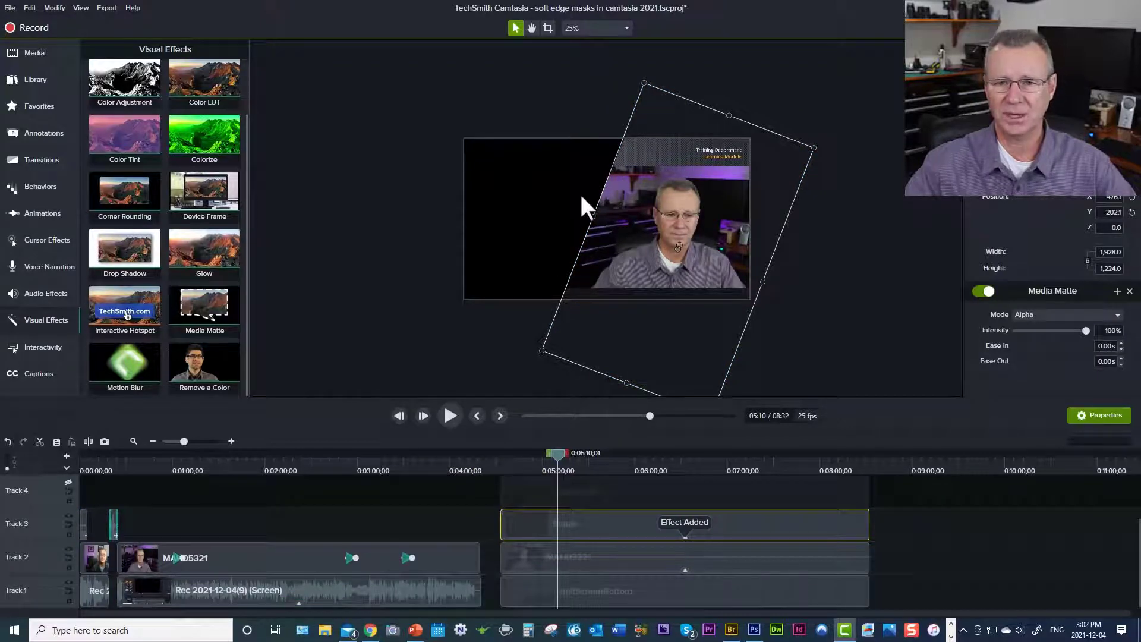
pyautogui.click(581, 30)
pyautogui.click(563, 43)
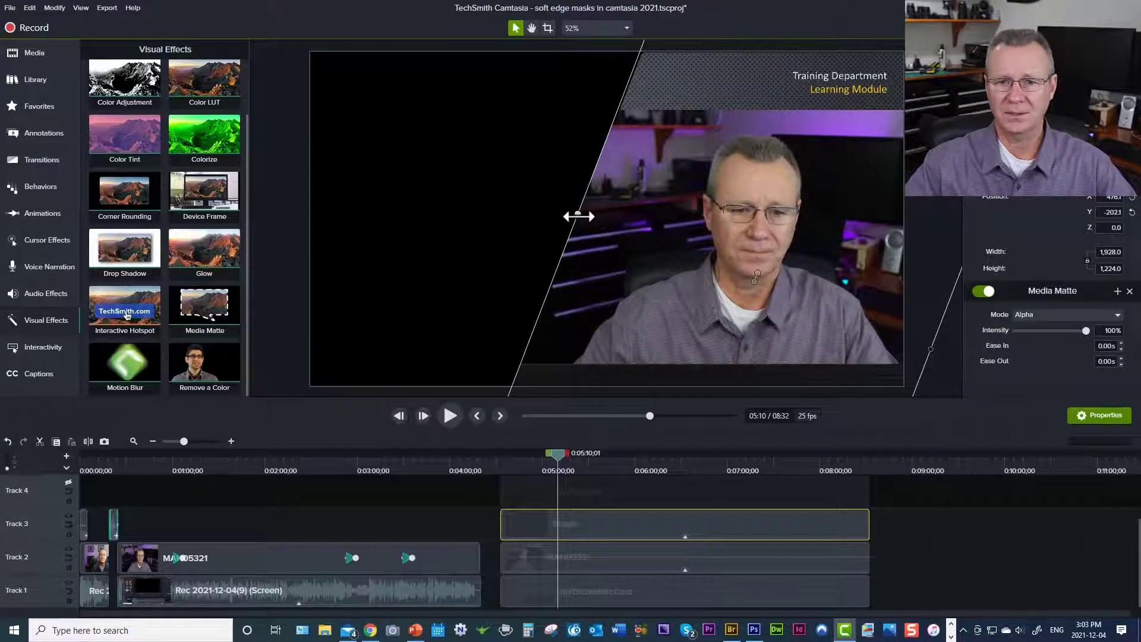
pyautogui.moveTo(578, 215); pyautogui.dragTo(580, 215)
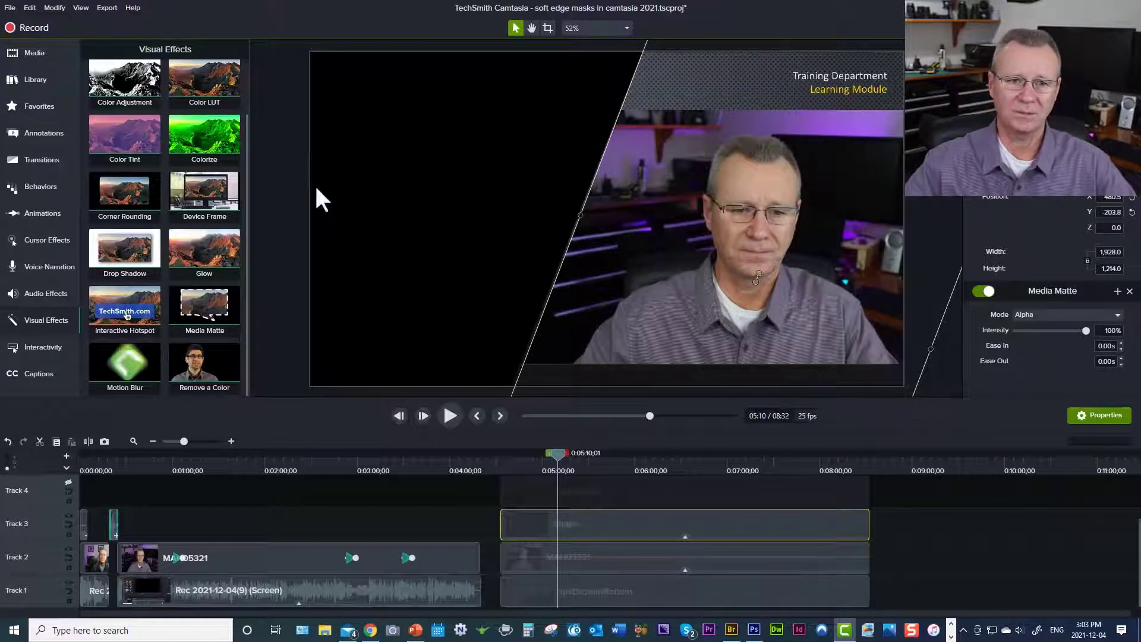
pyautogui.click(278, 191)
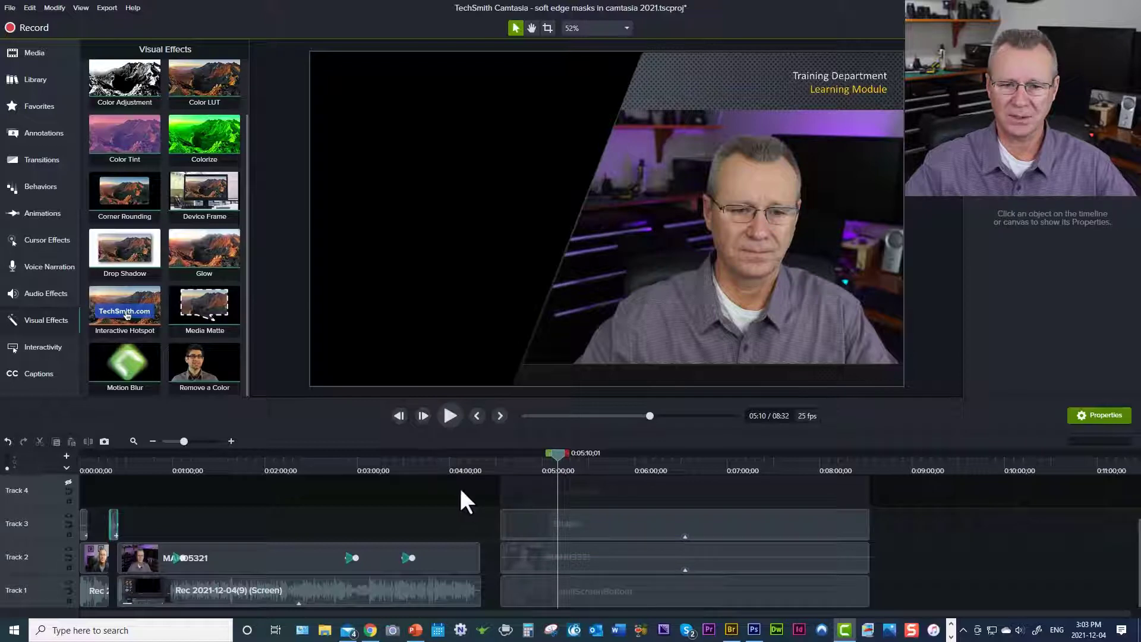
# - Unhide the Module Overview slide and crop the presenter video's top edge to 826.4 height
pyautogui.click(69, 482)
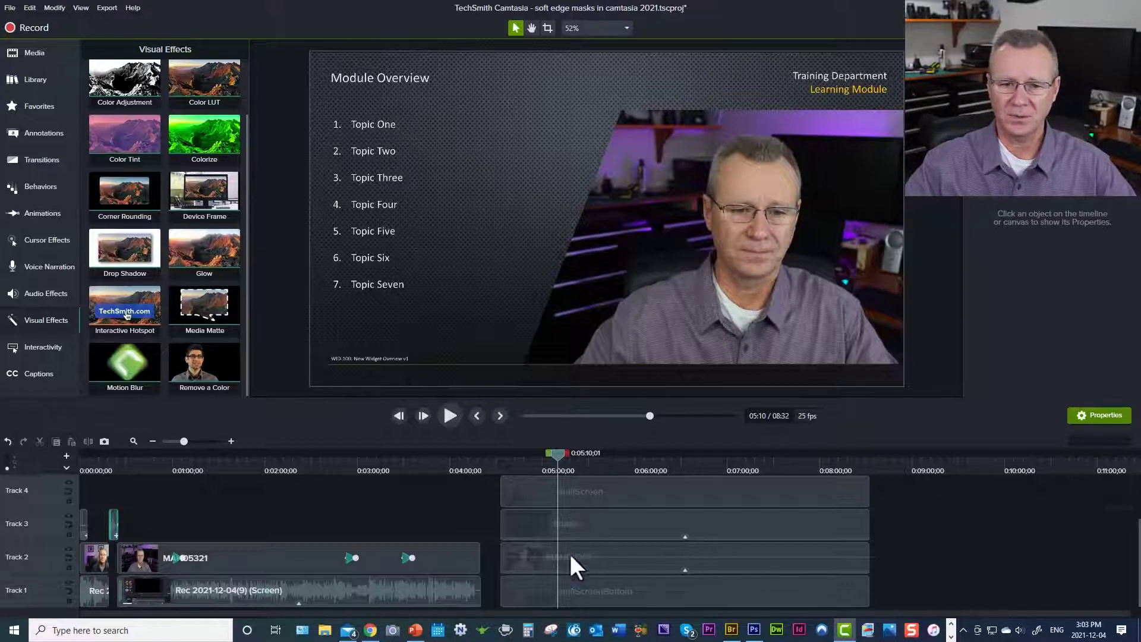
pyautogui.click(600, 558)
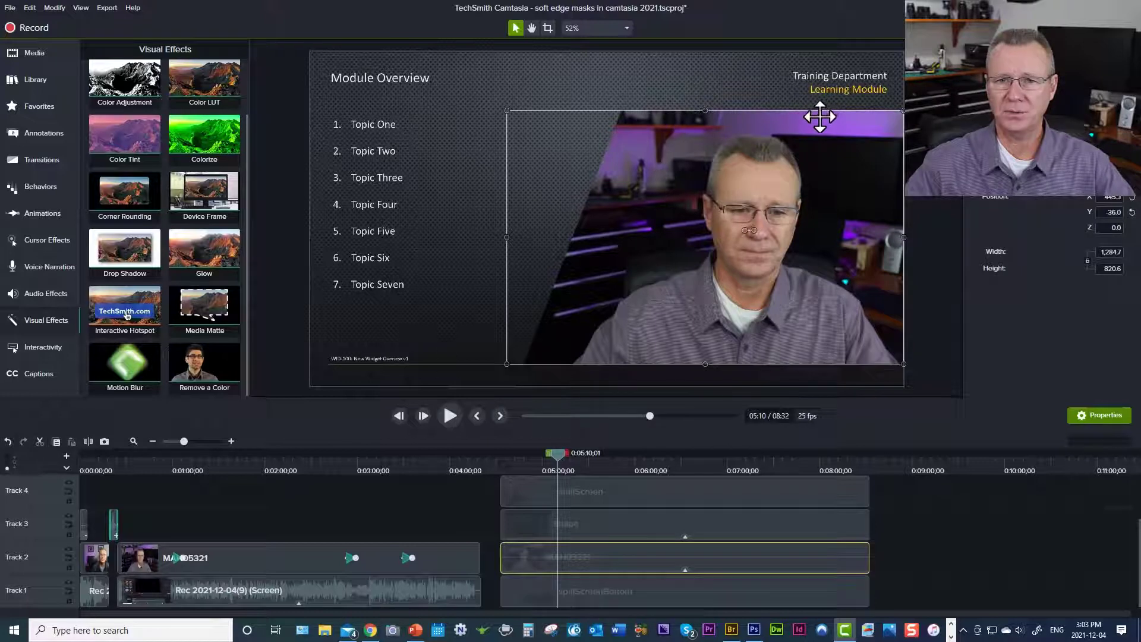
pyautogui.click(547, 28)
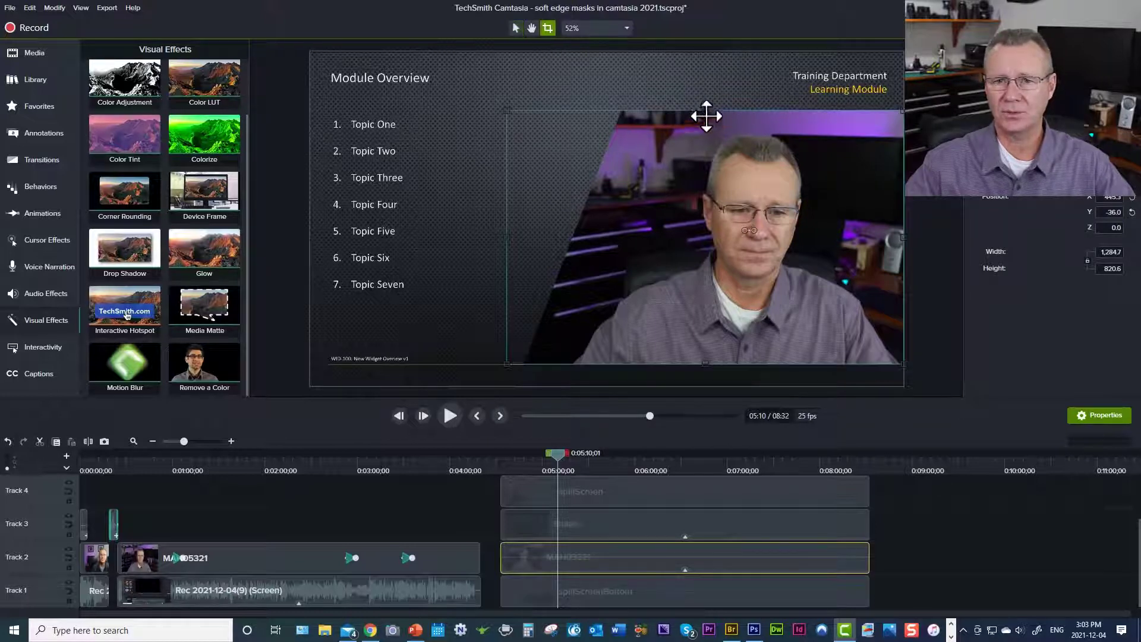
pyautogui.moveTo(706, 109)
pyautogui.mouseDown()
pyautogui.moveTo(710, 149)
pyautogui.moveTo(713, 107)
pyautogui.mouseUp()
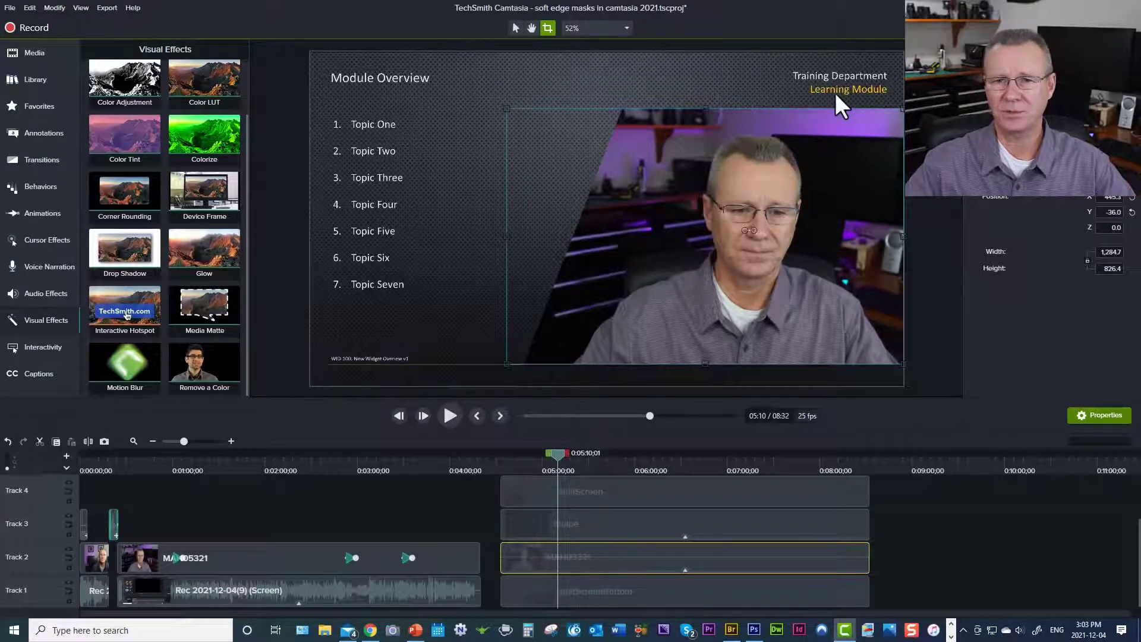
pyautogui.click(925, 249)
pyautogui.click(943, 380)
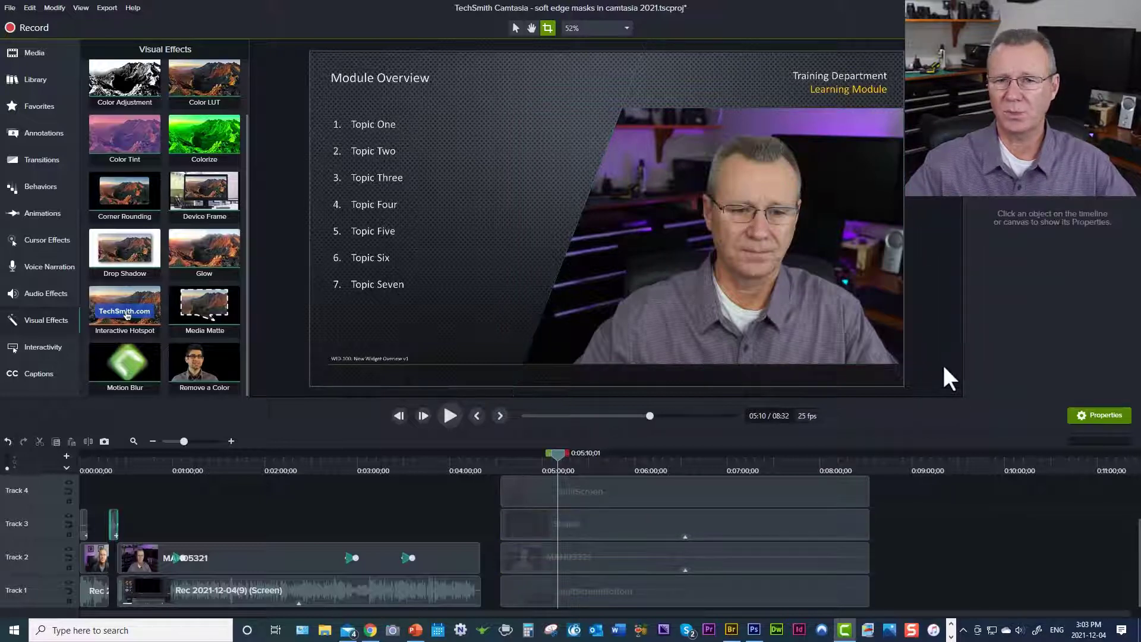